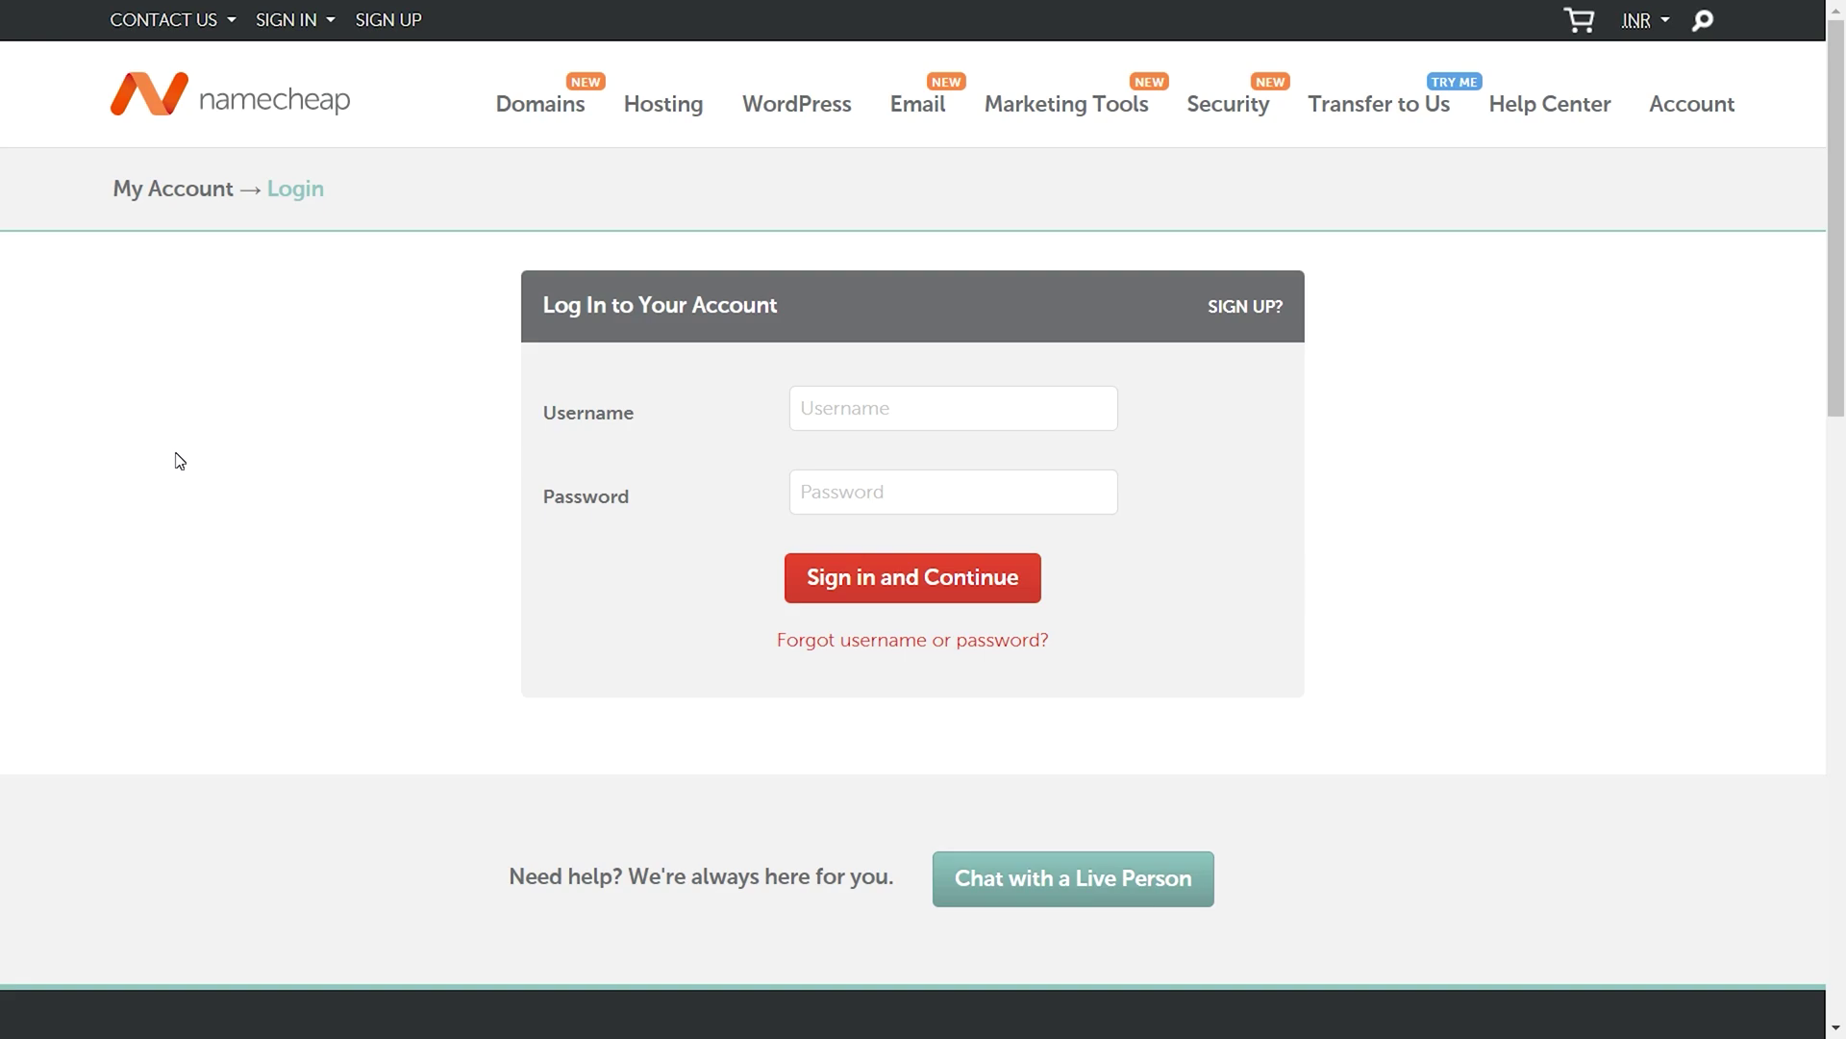
Step: Fill in the saved username and account password and sign in to the Namecheap account
click(952, 409)
click(960, 452)
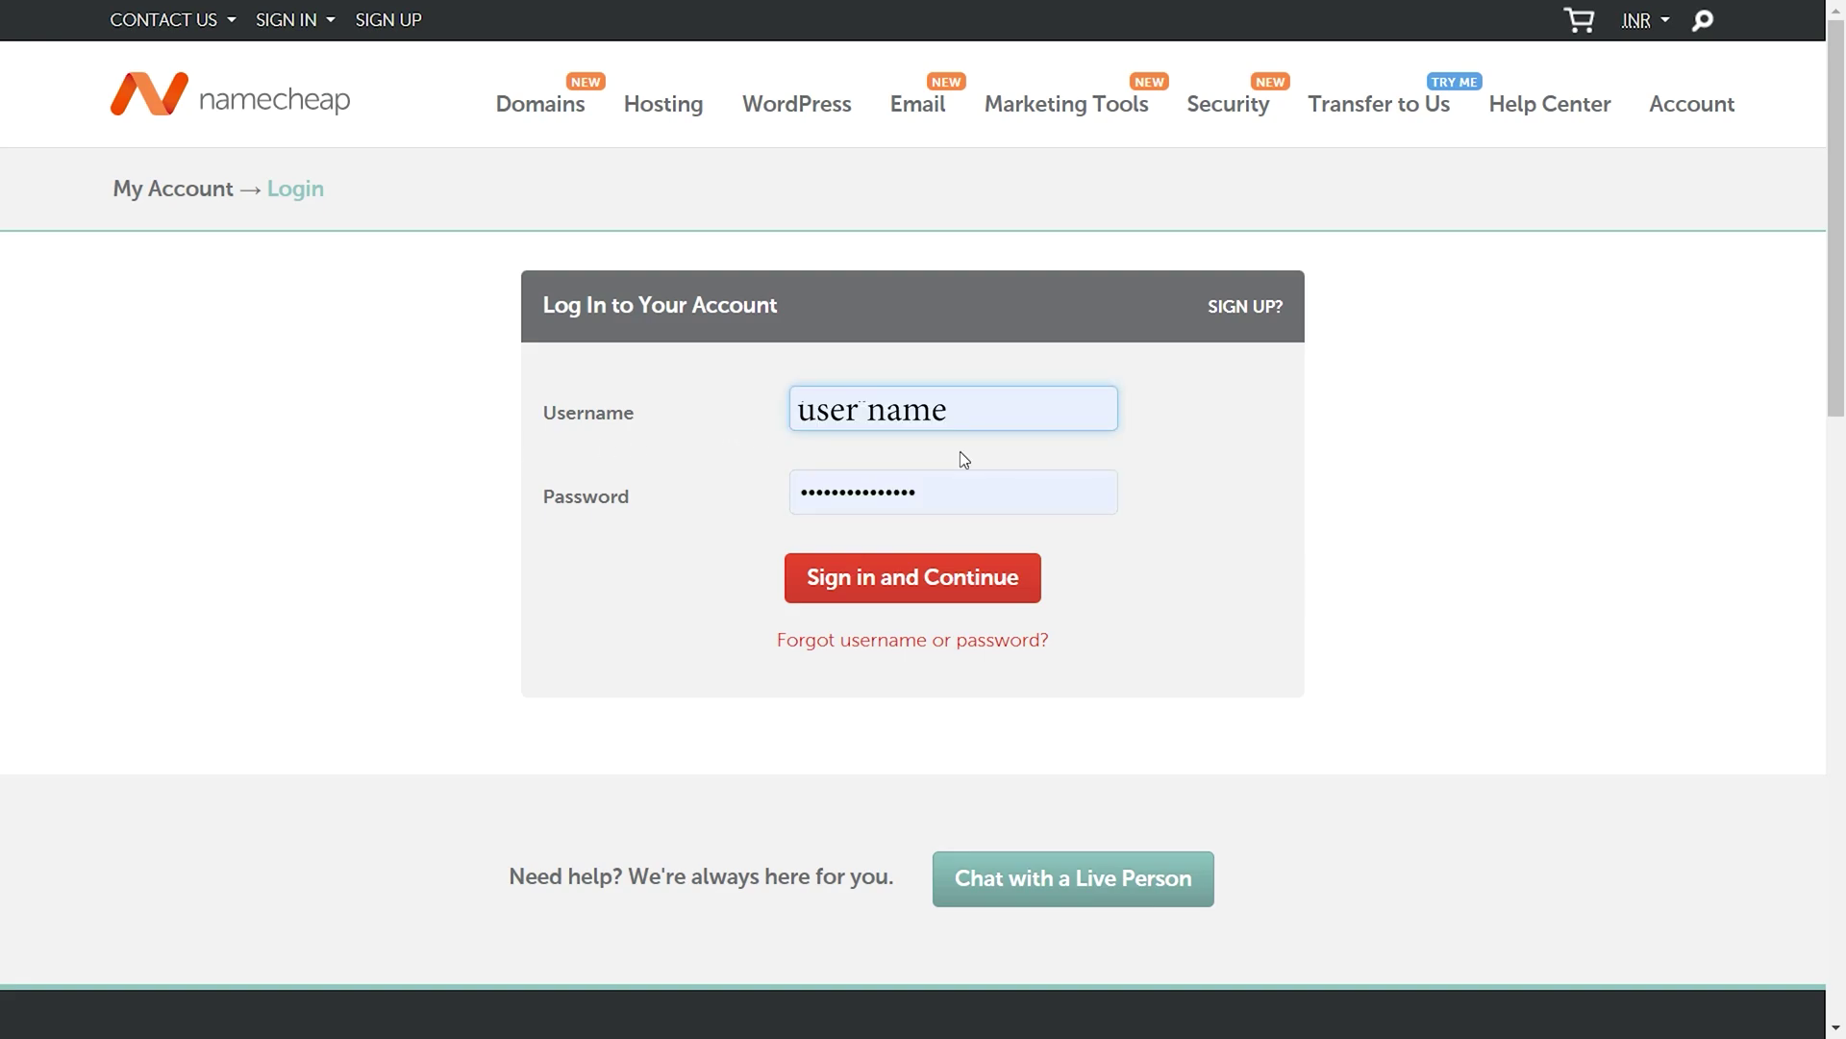
click(926, 578)
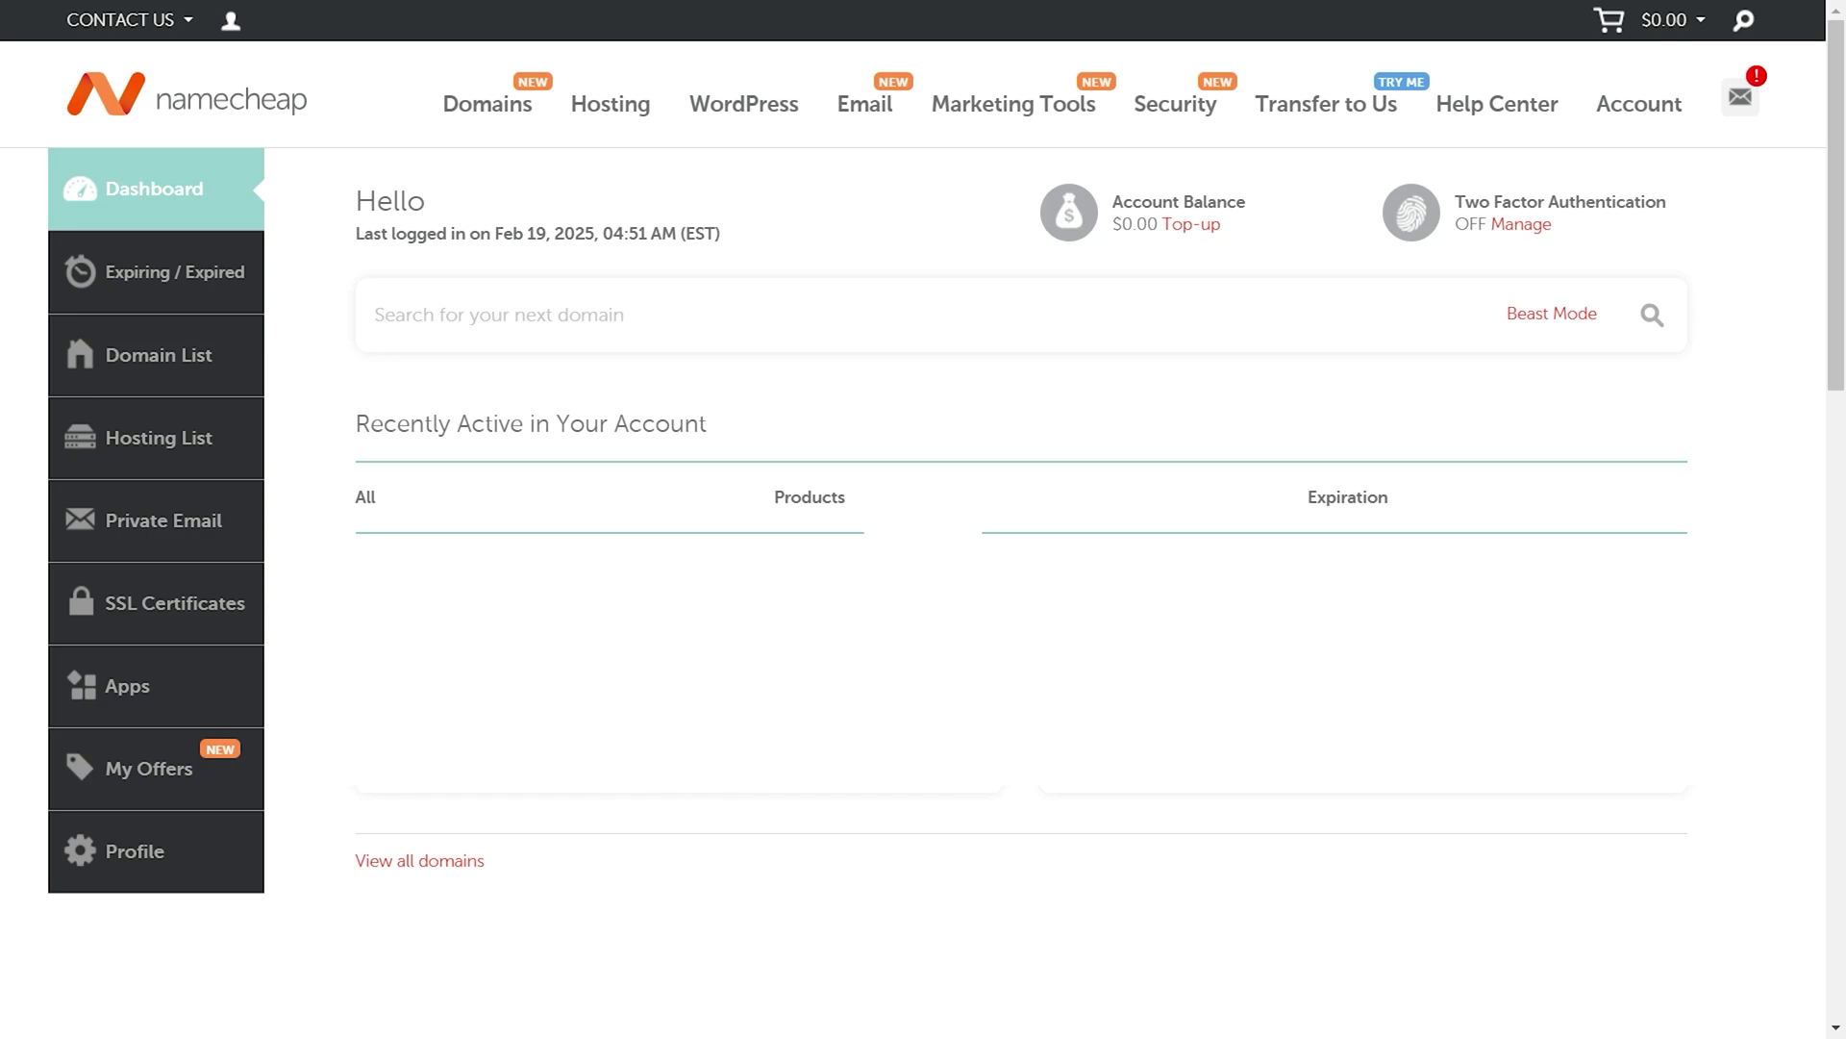
Step: Submit peelonion.com on the domain transfer page and check its registrar lock status
mouse_move(498, 116)
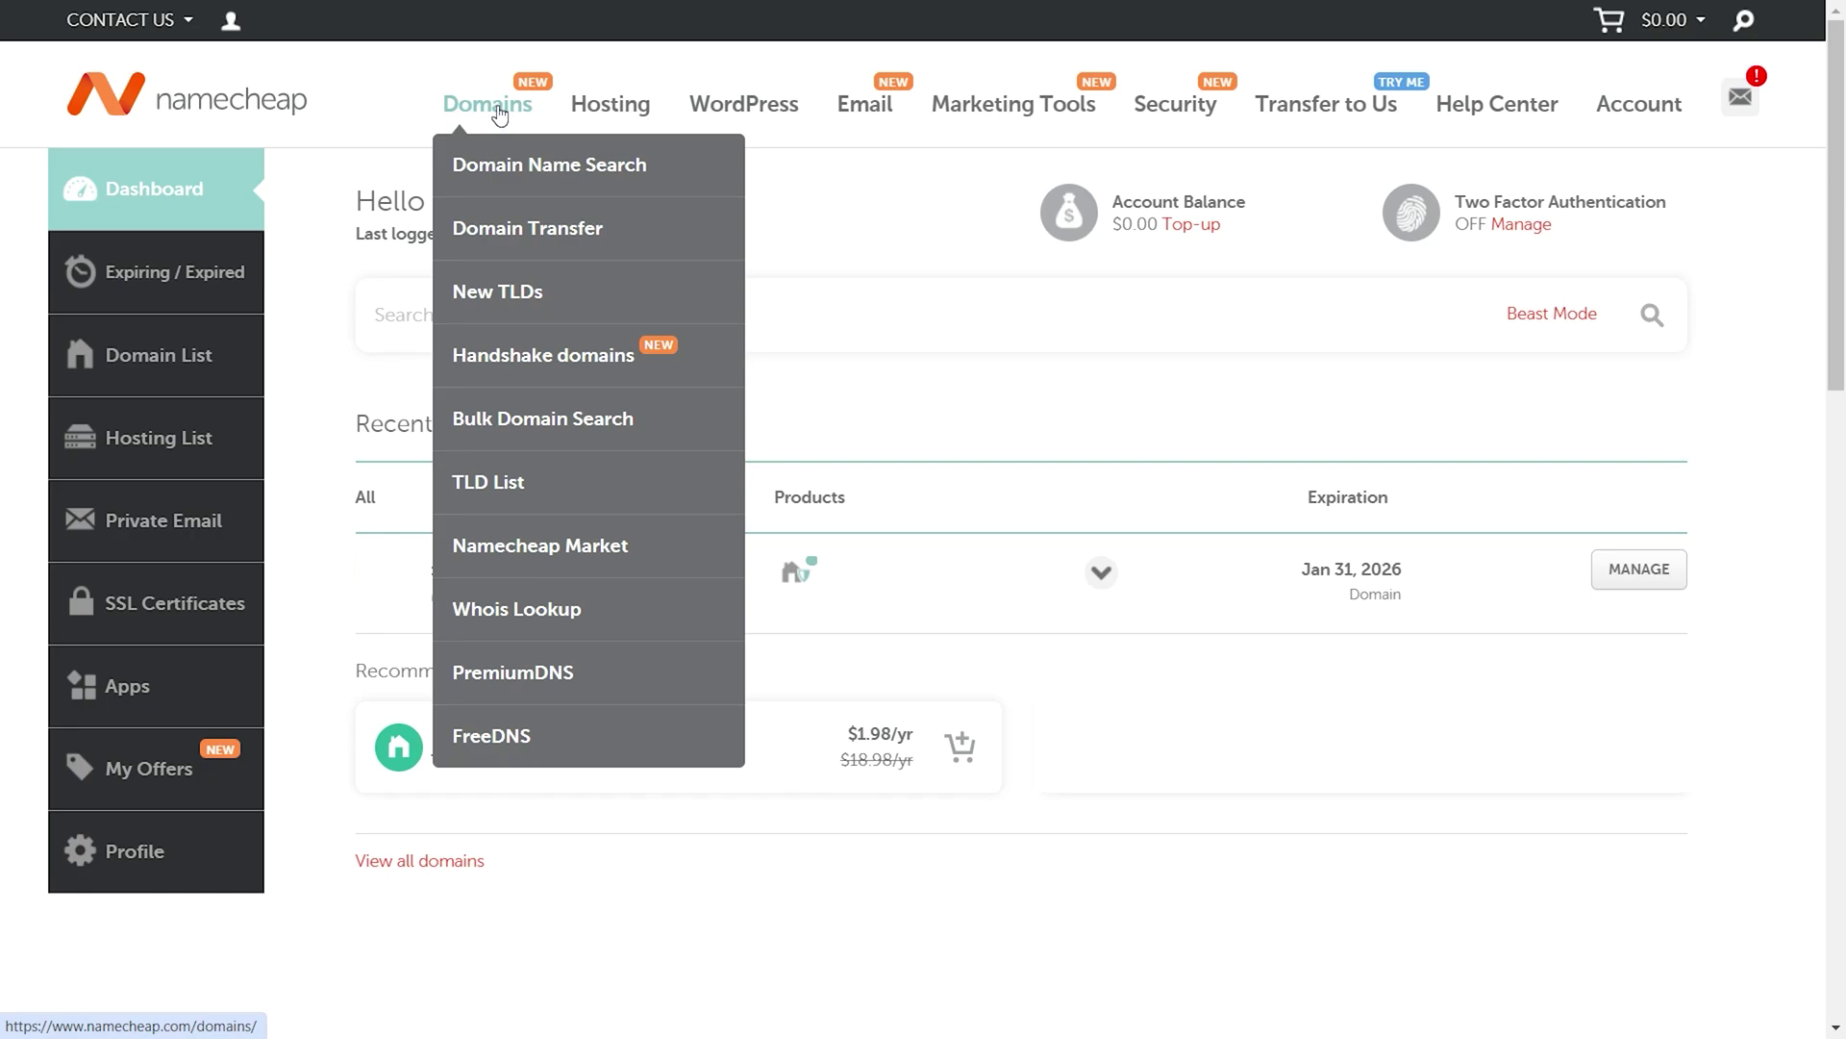
click(562, 231)
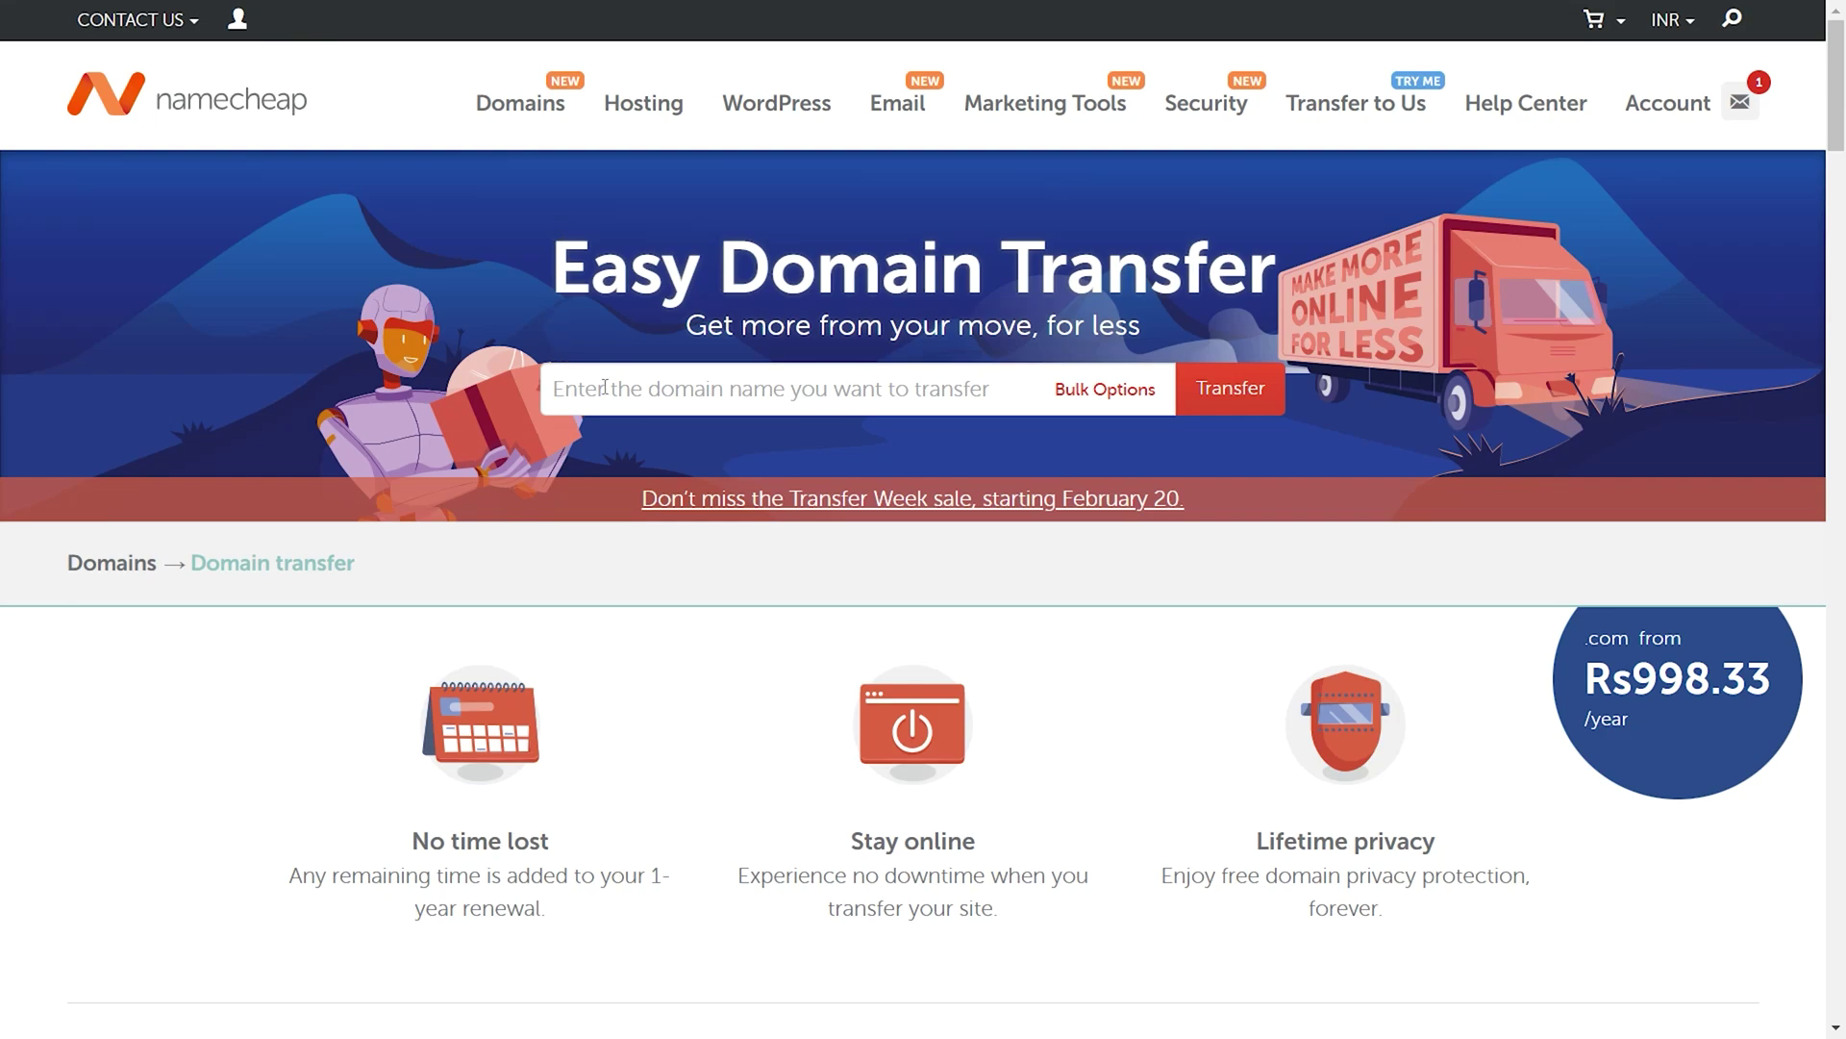
click(660, 395)
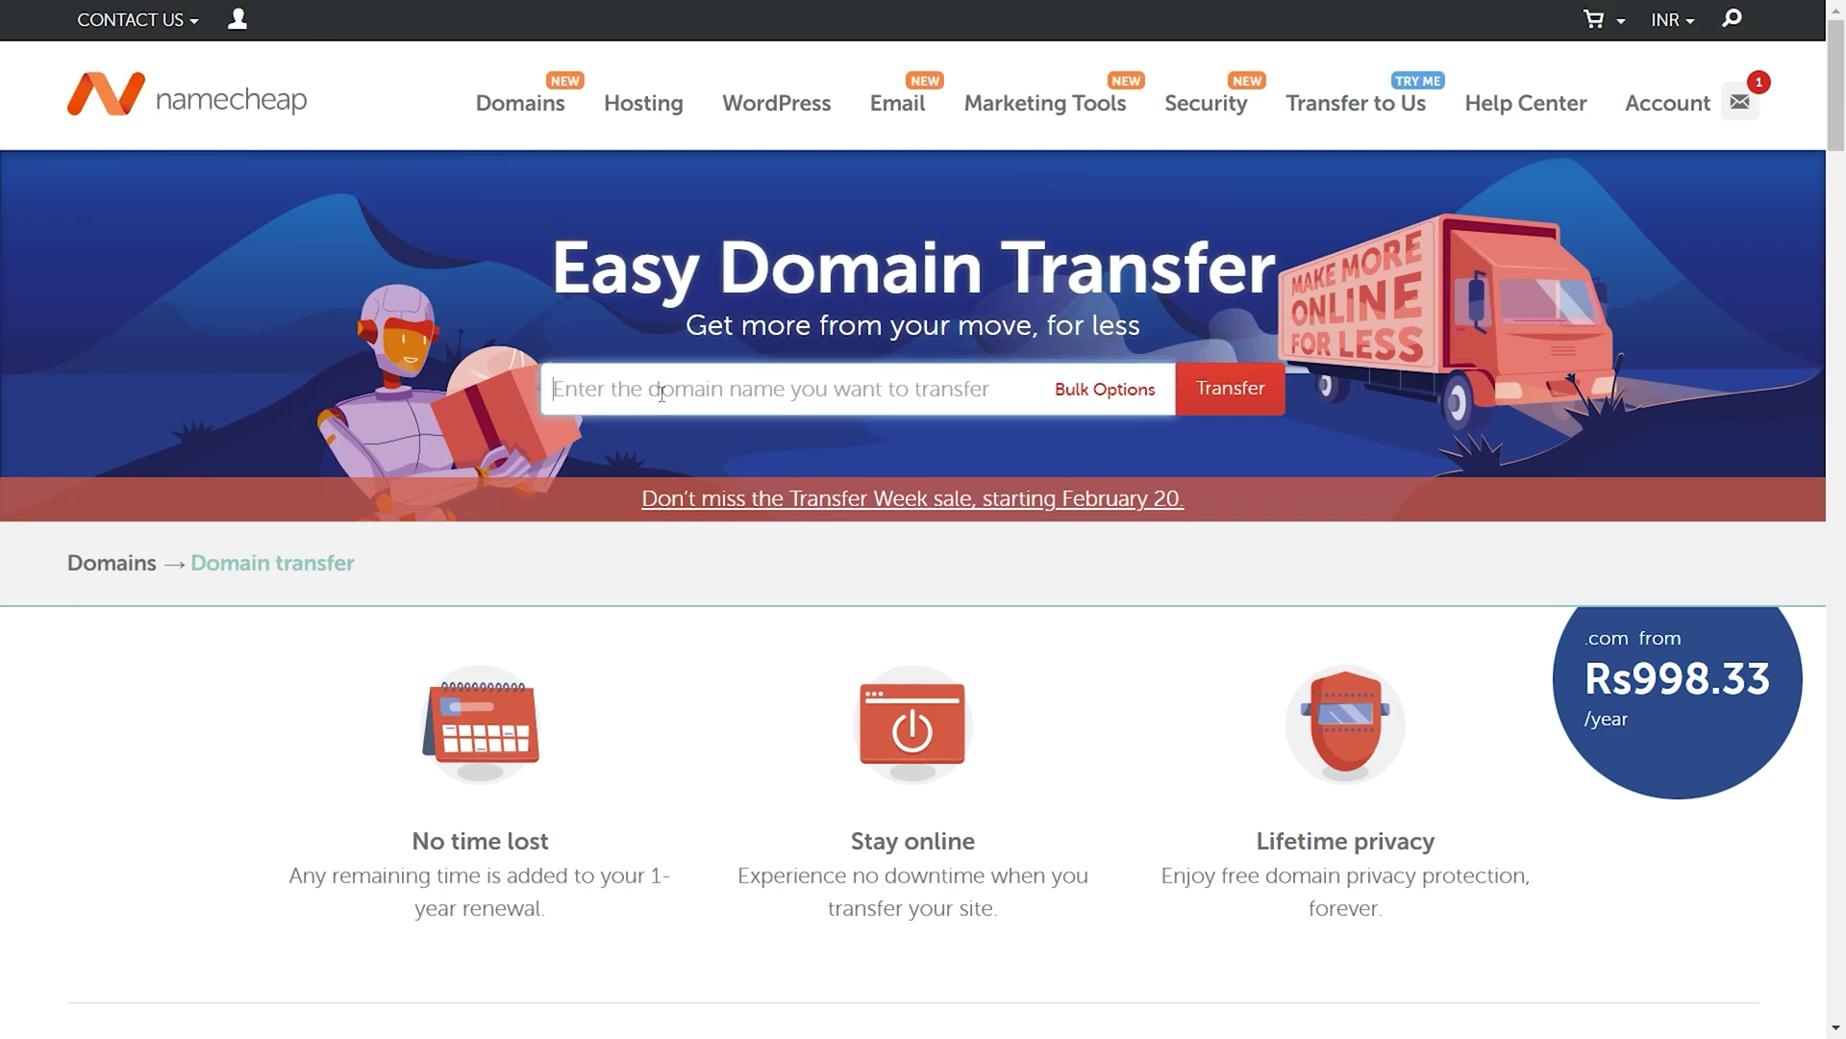
text(peelonion.com)
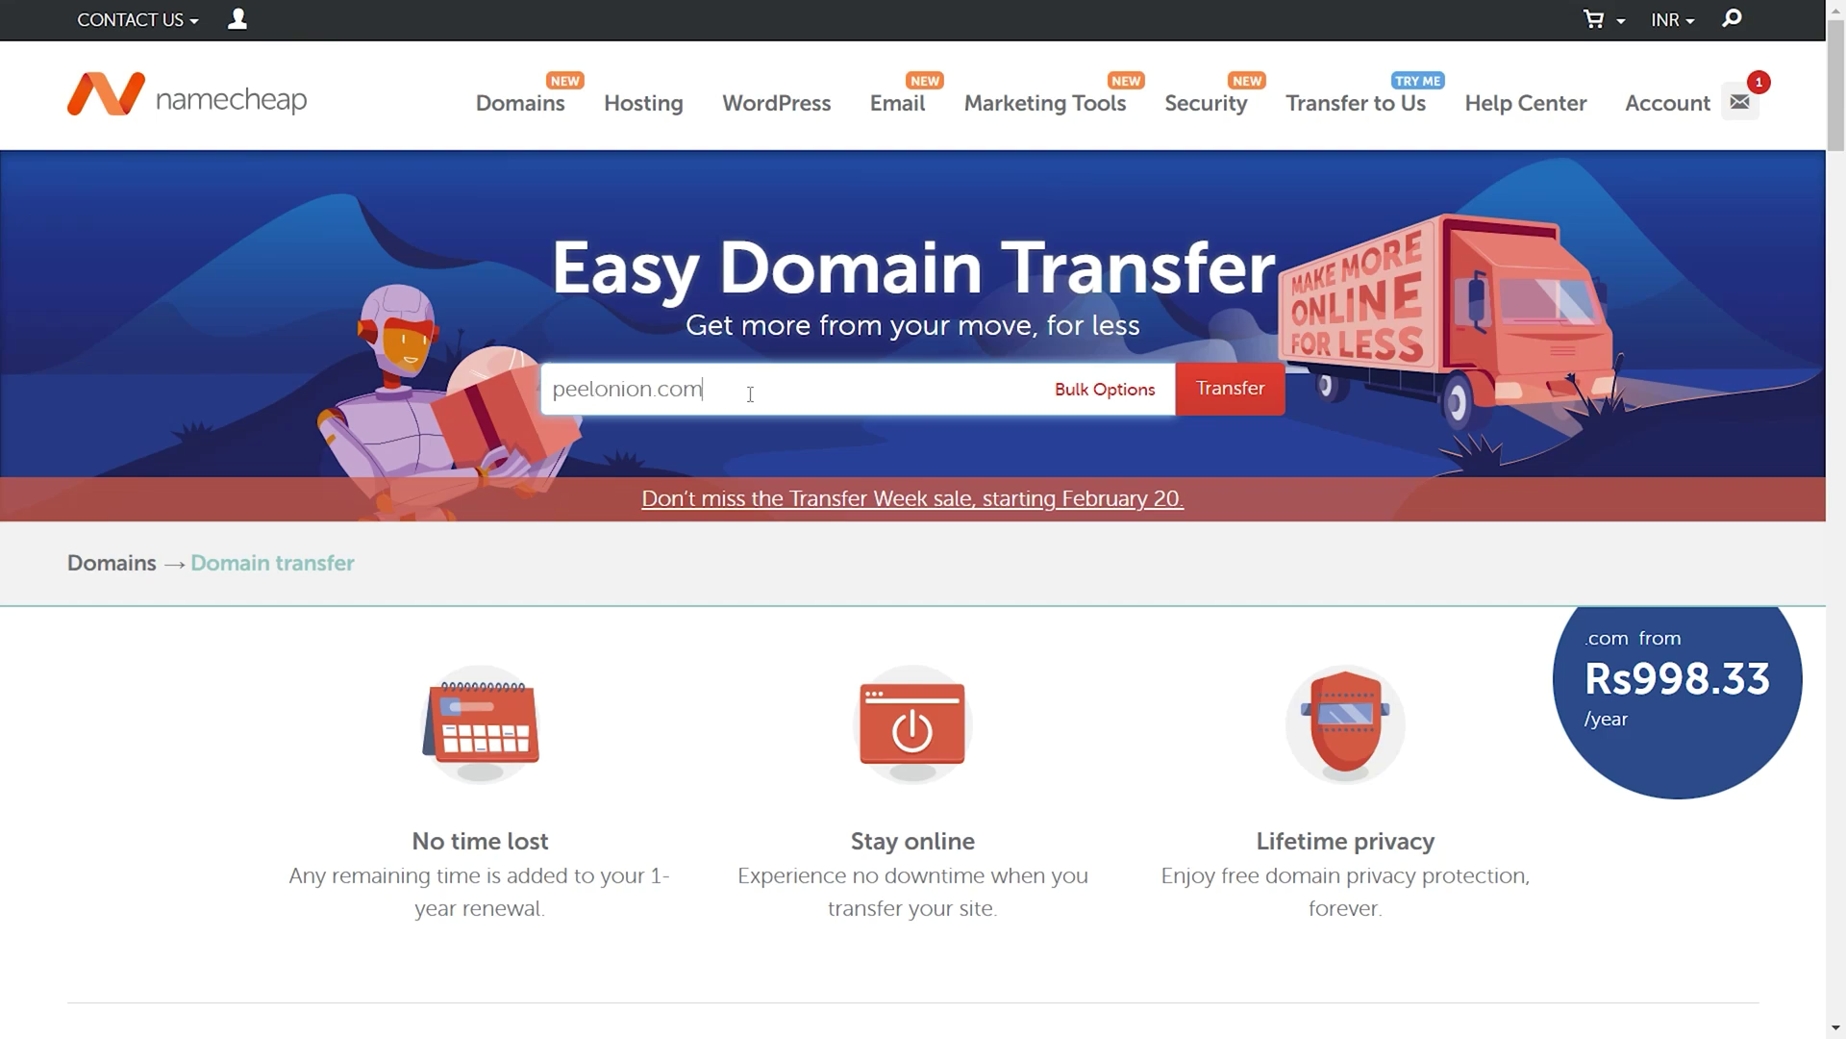
click(1219, 402)
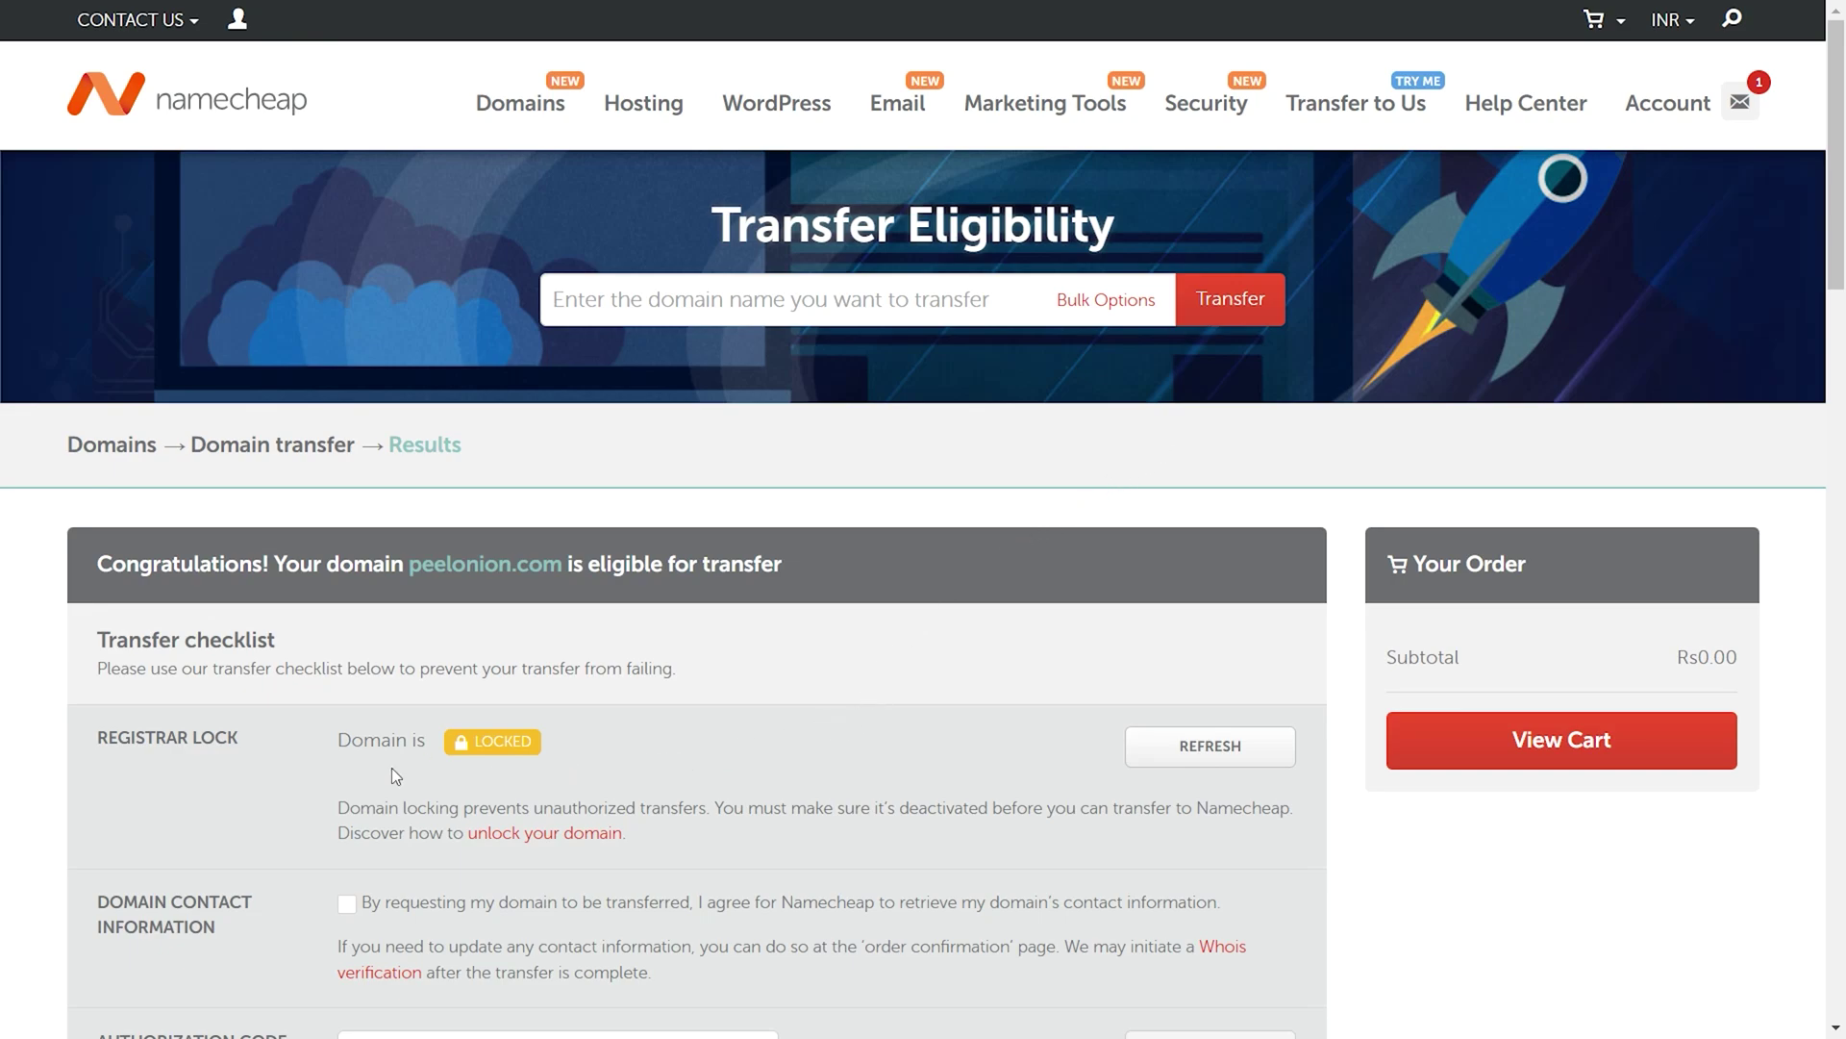
drag(339, 742, 548, 744)
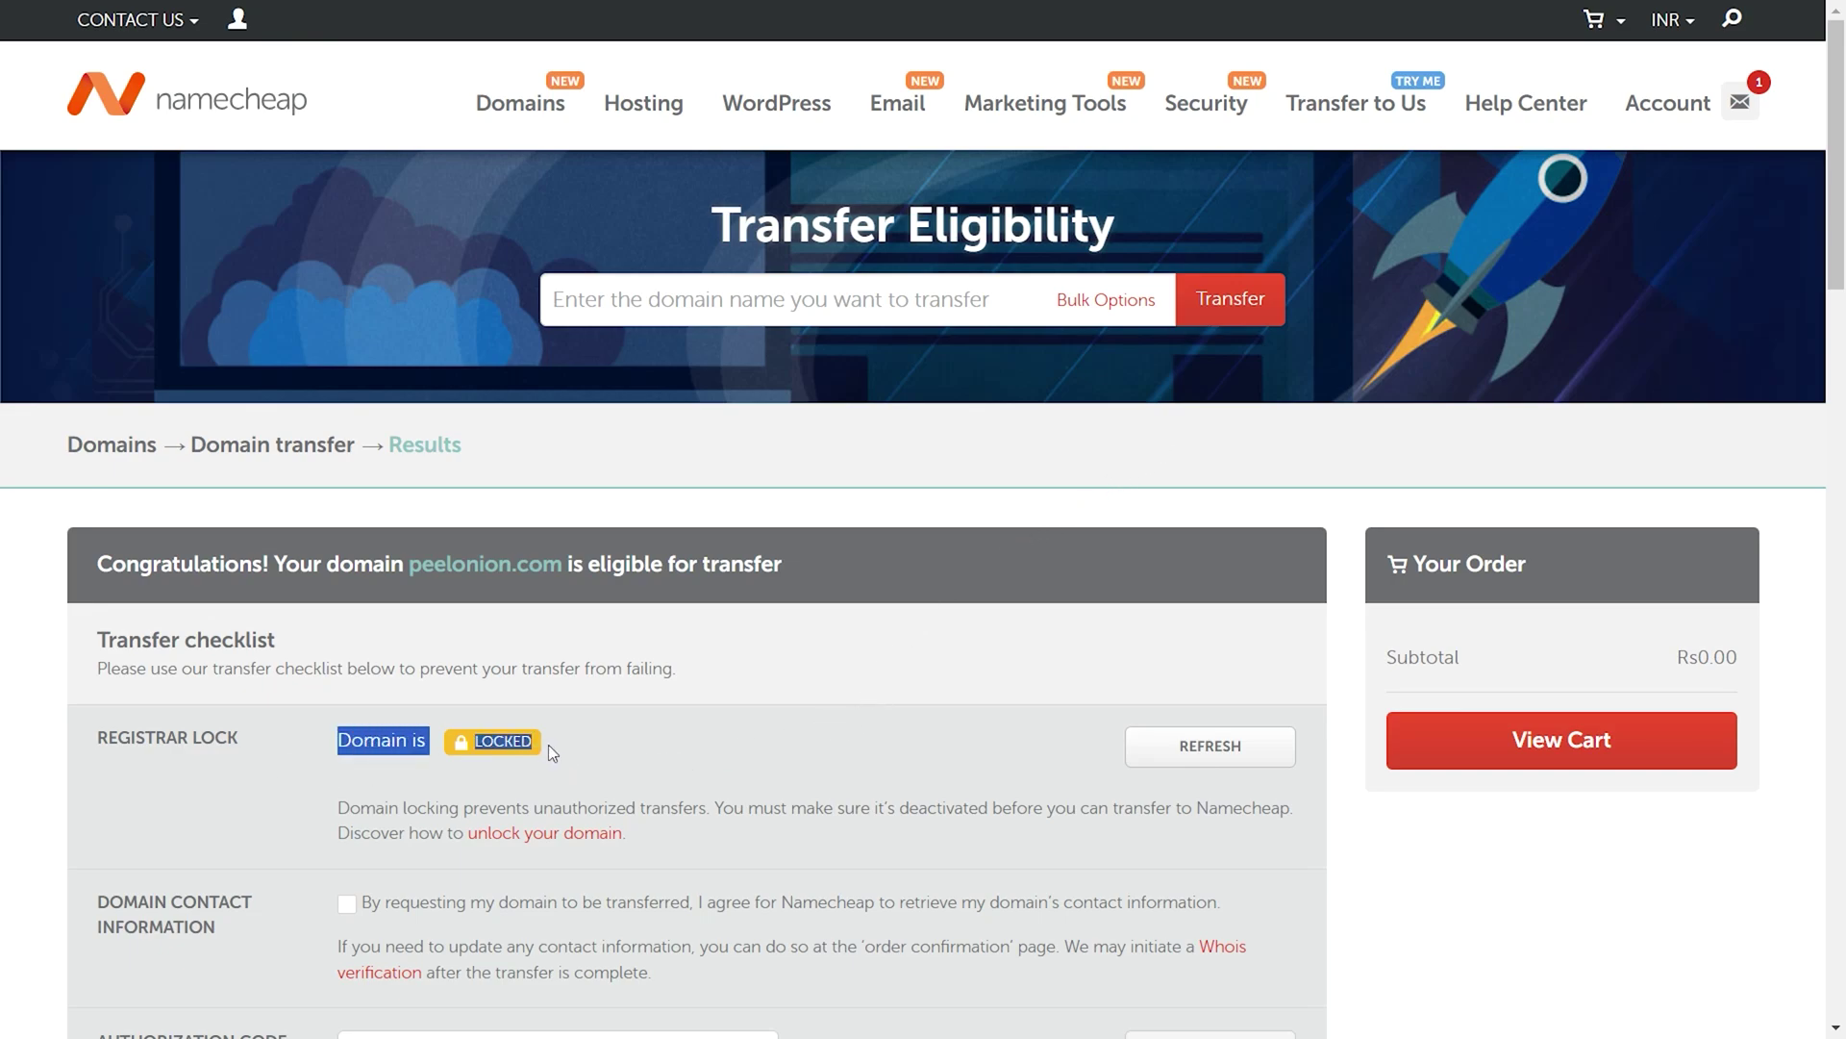
click(574, 742)
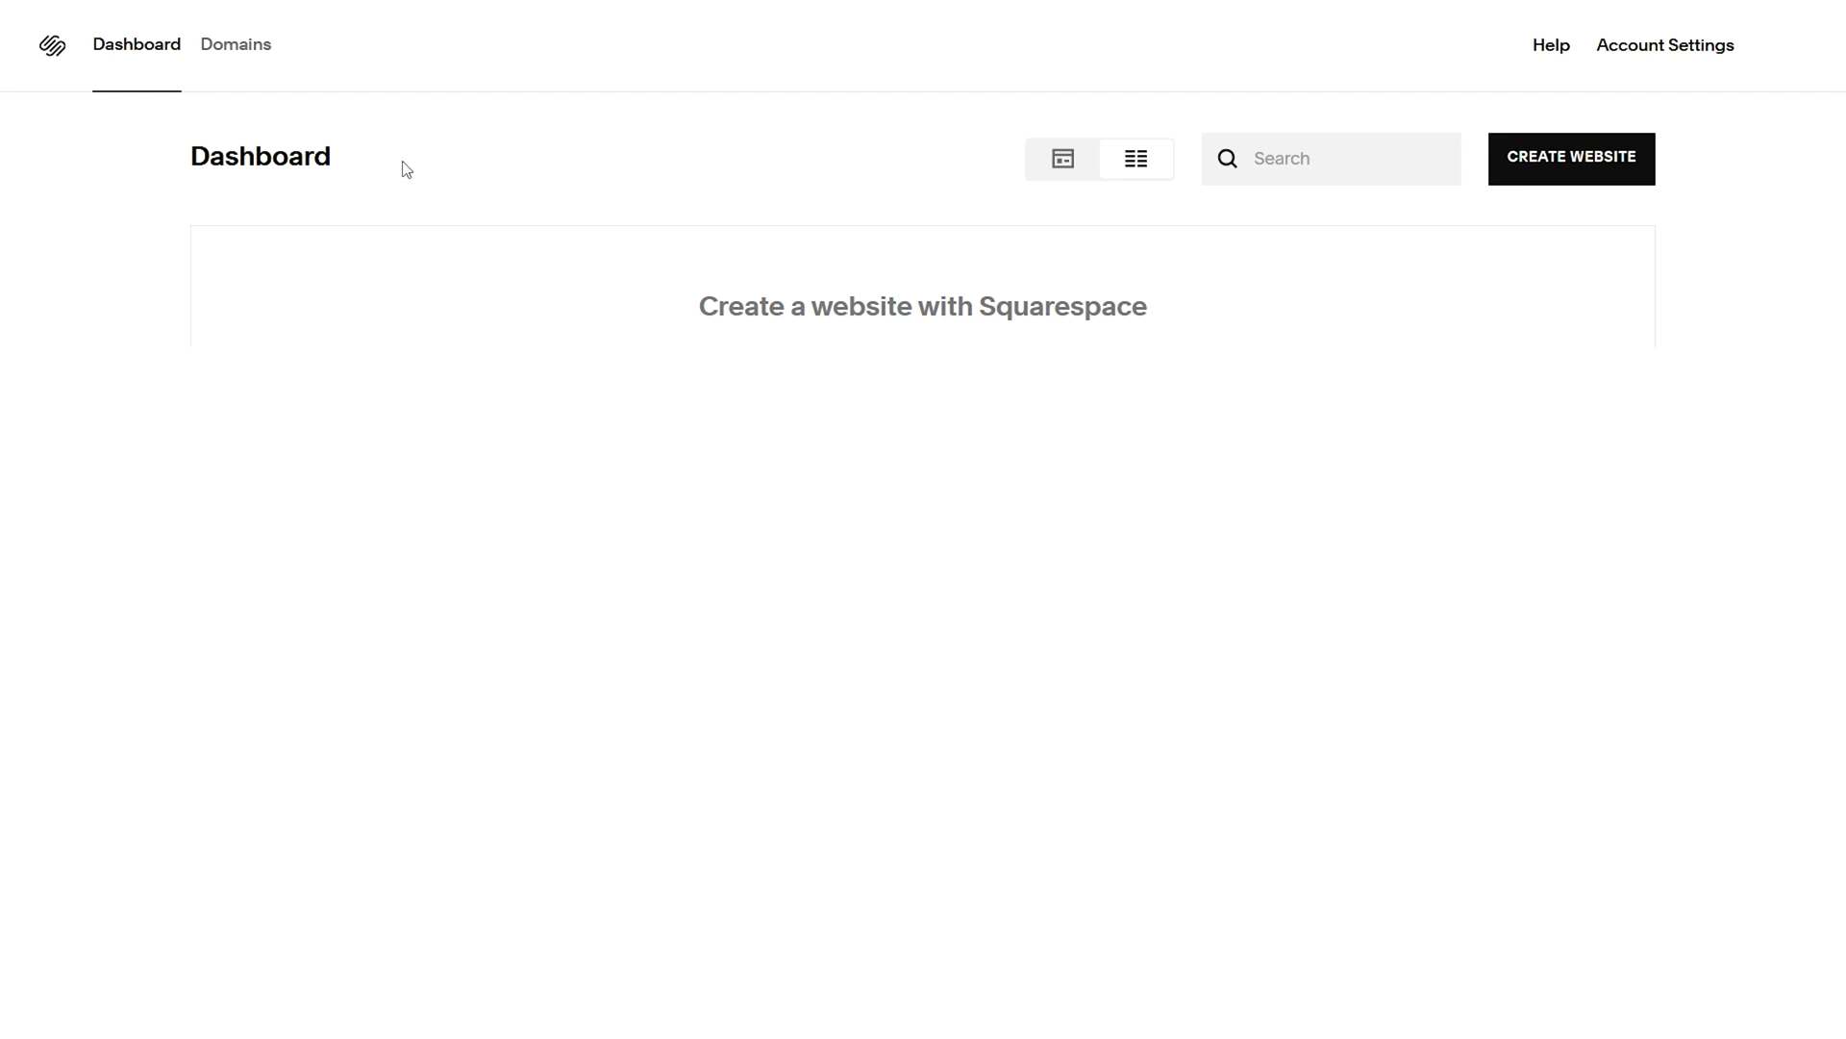
Step: In Squarespace, turn off the domain lock for peelonion.com and confirm the unlock
click(246, 60)
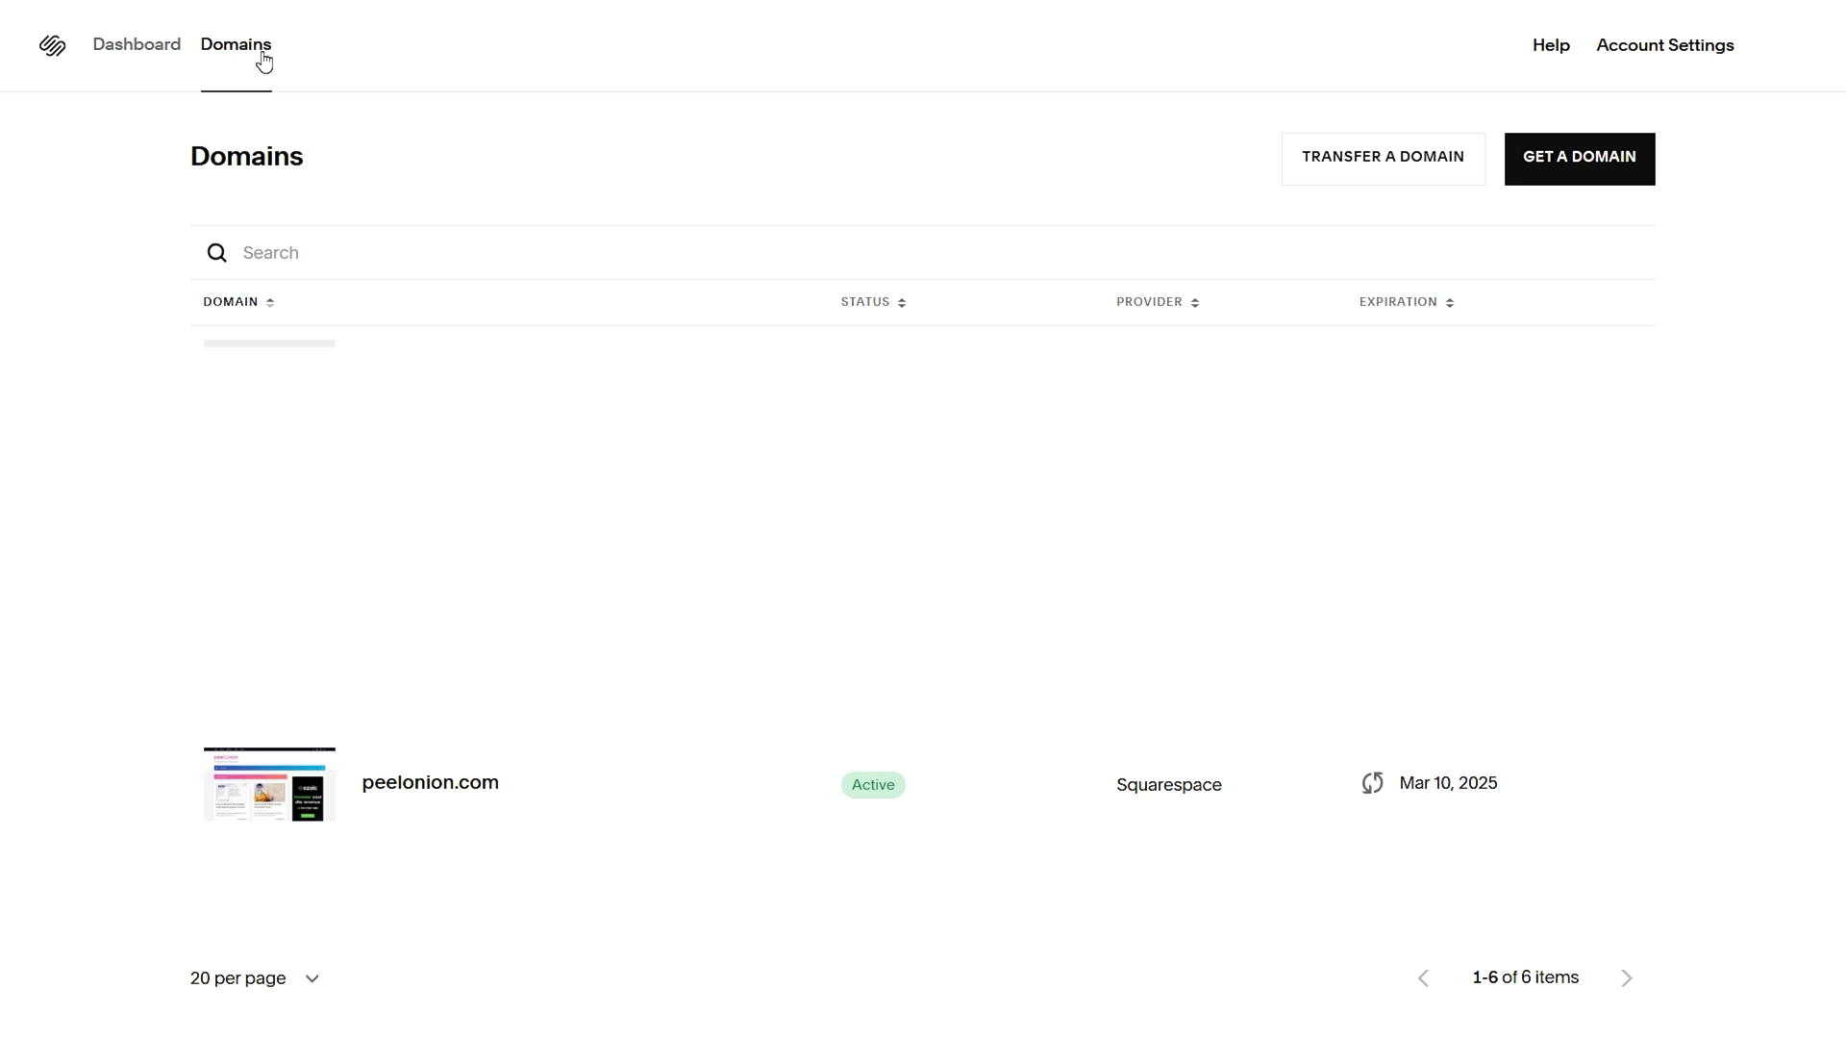
click(421, 796)
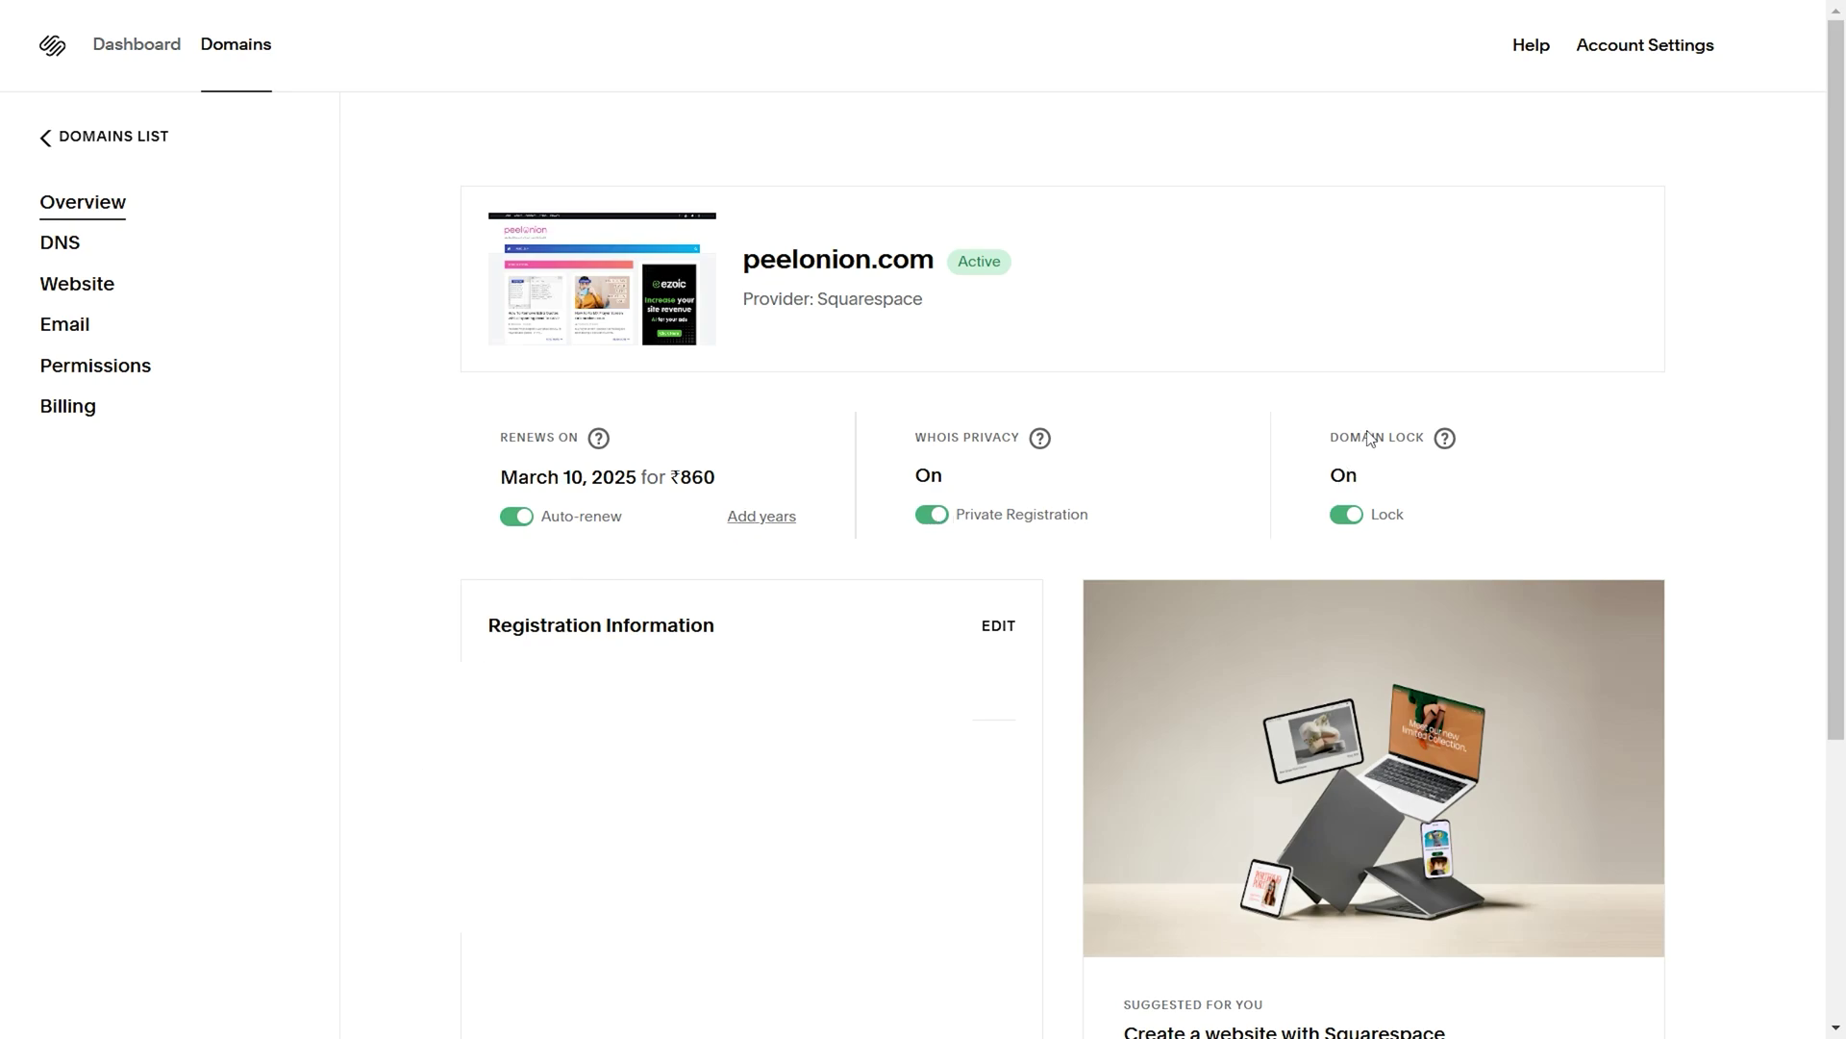
click(1345, 519)
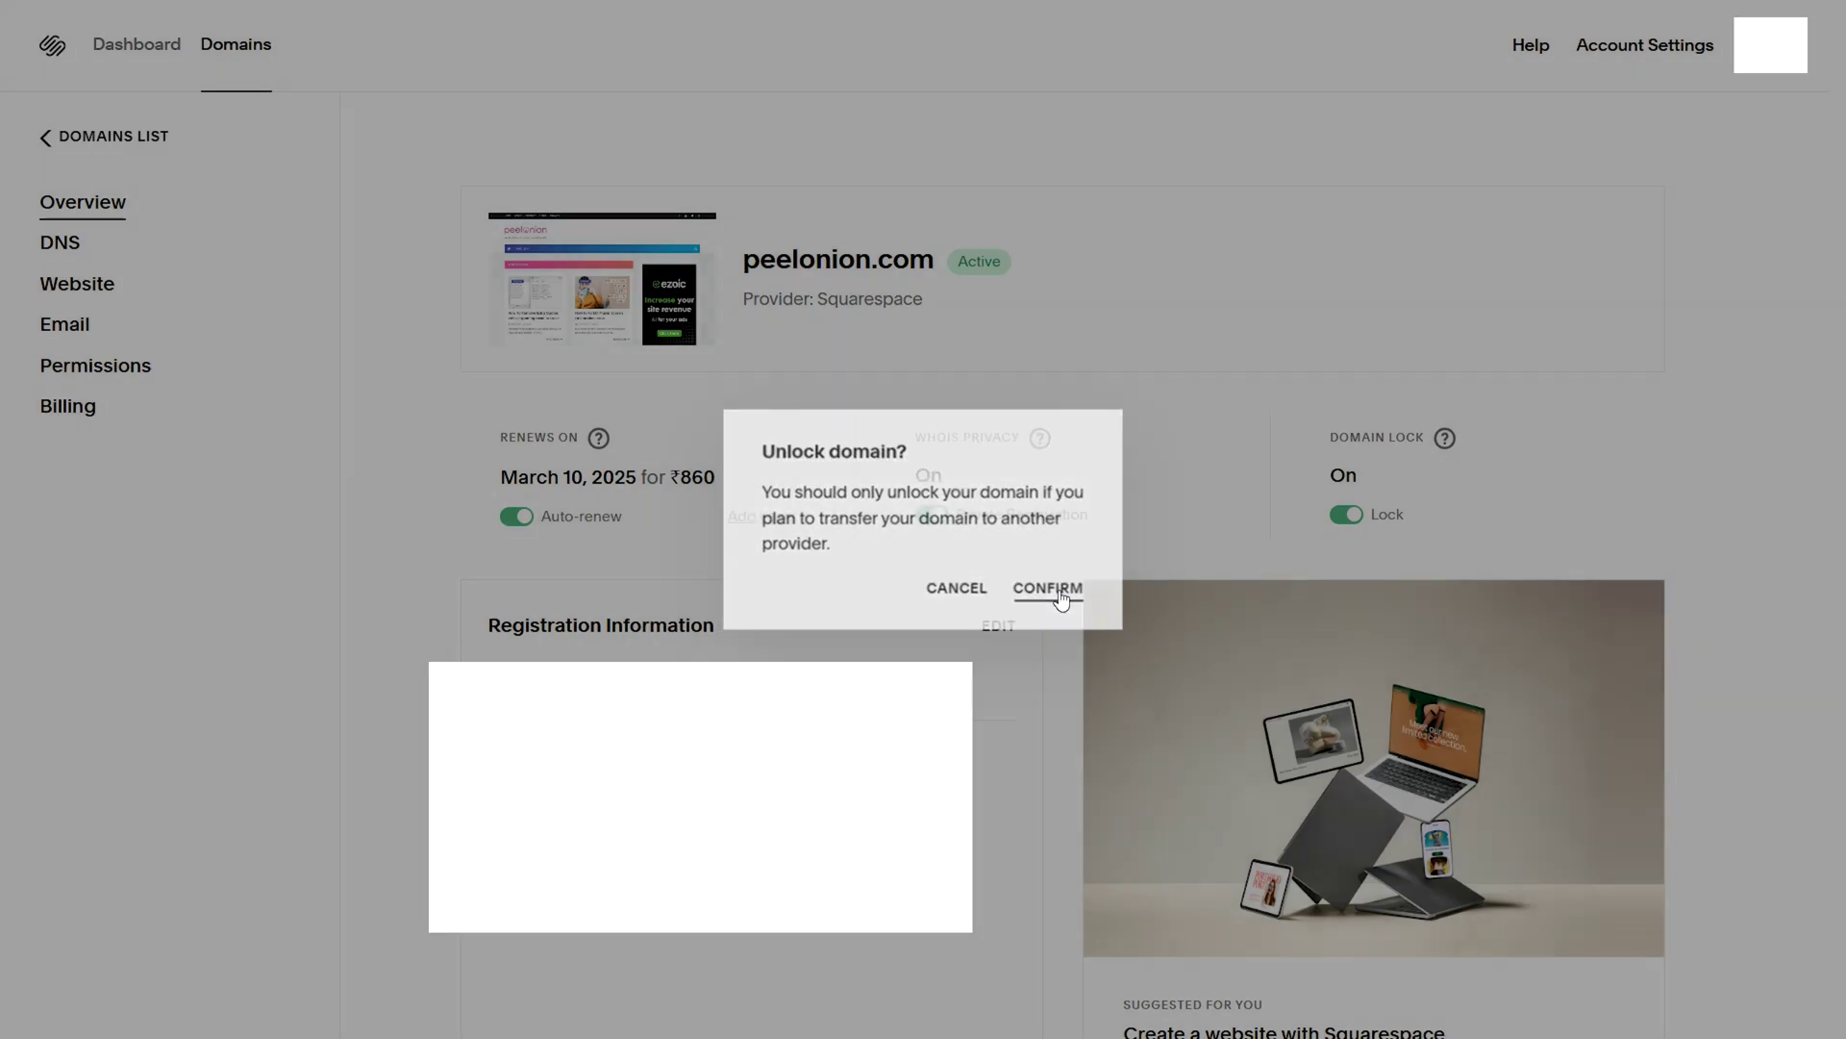
click(1061, 596)
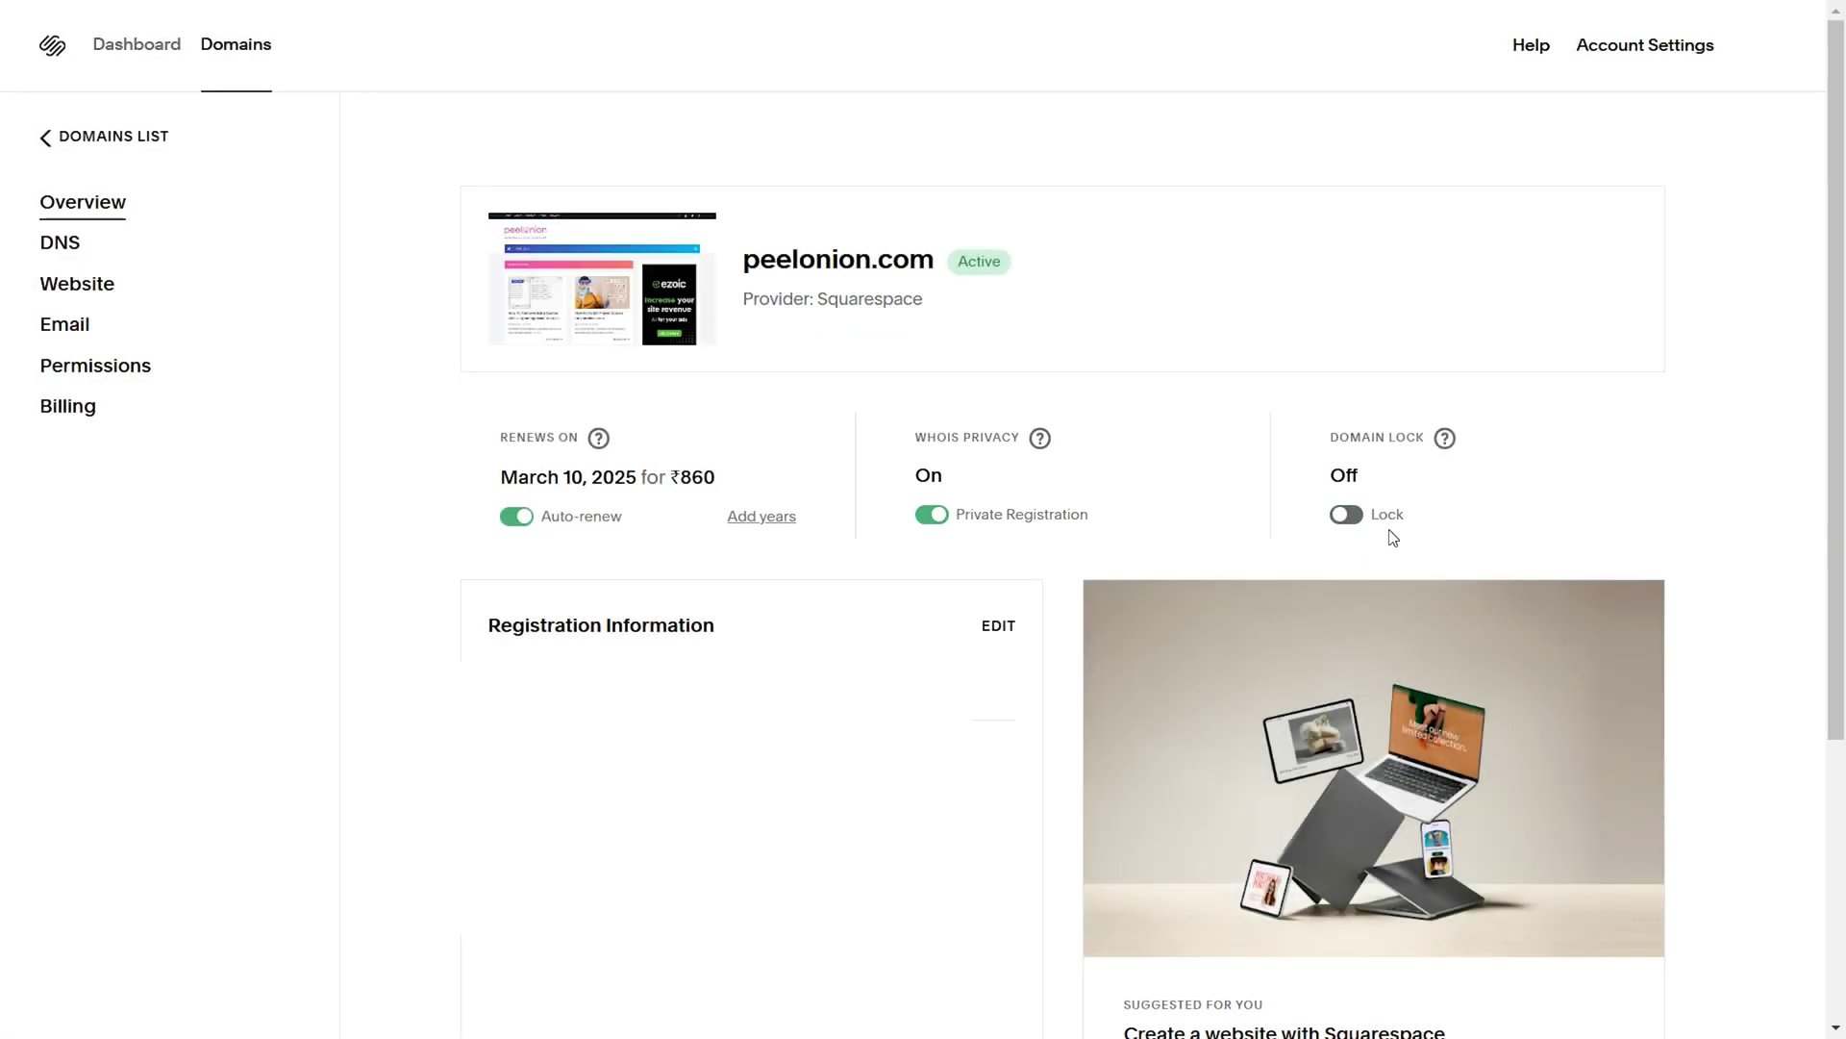
Step: Back in Namecheap, refresh the registrar lock status and agree to the retrieval of the domain's contact information
key(ctrl+Tab)
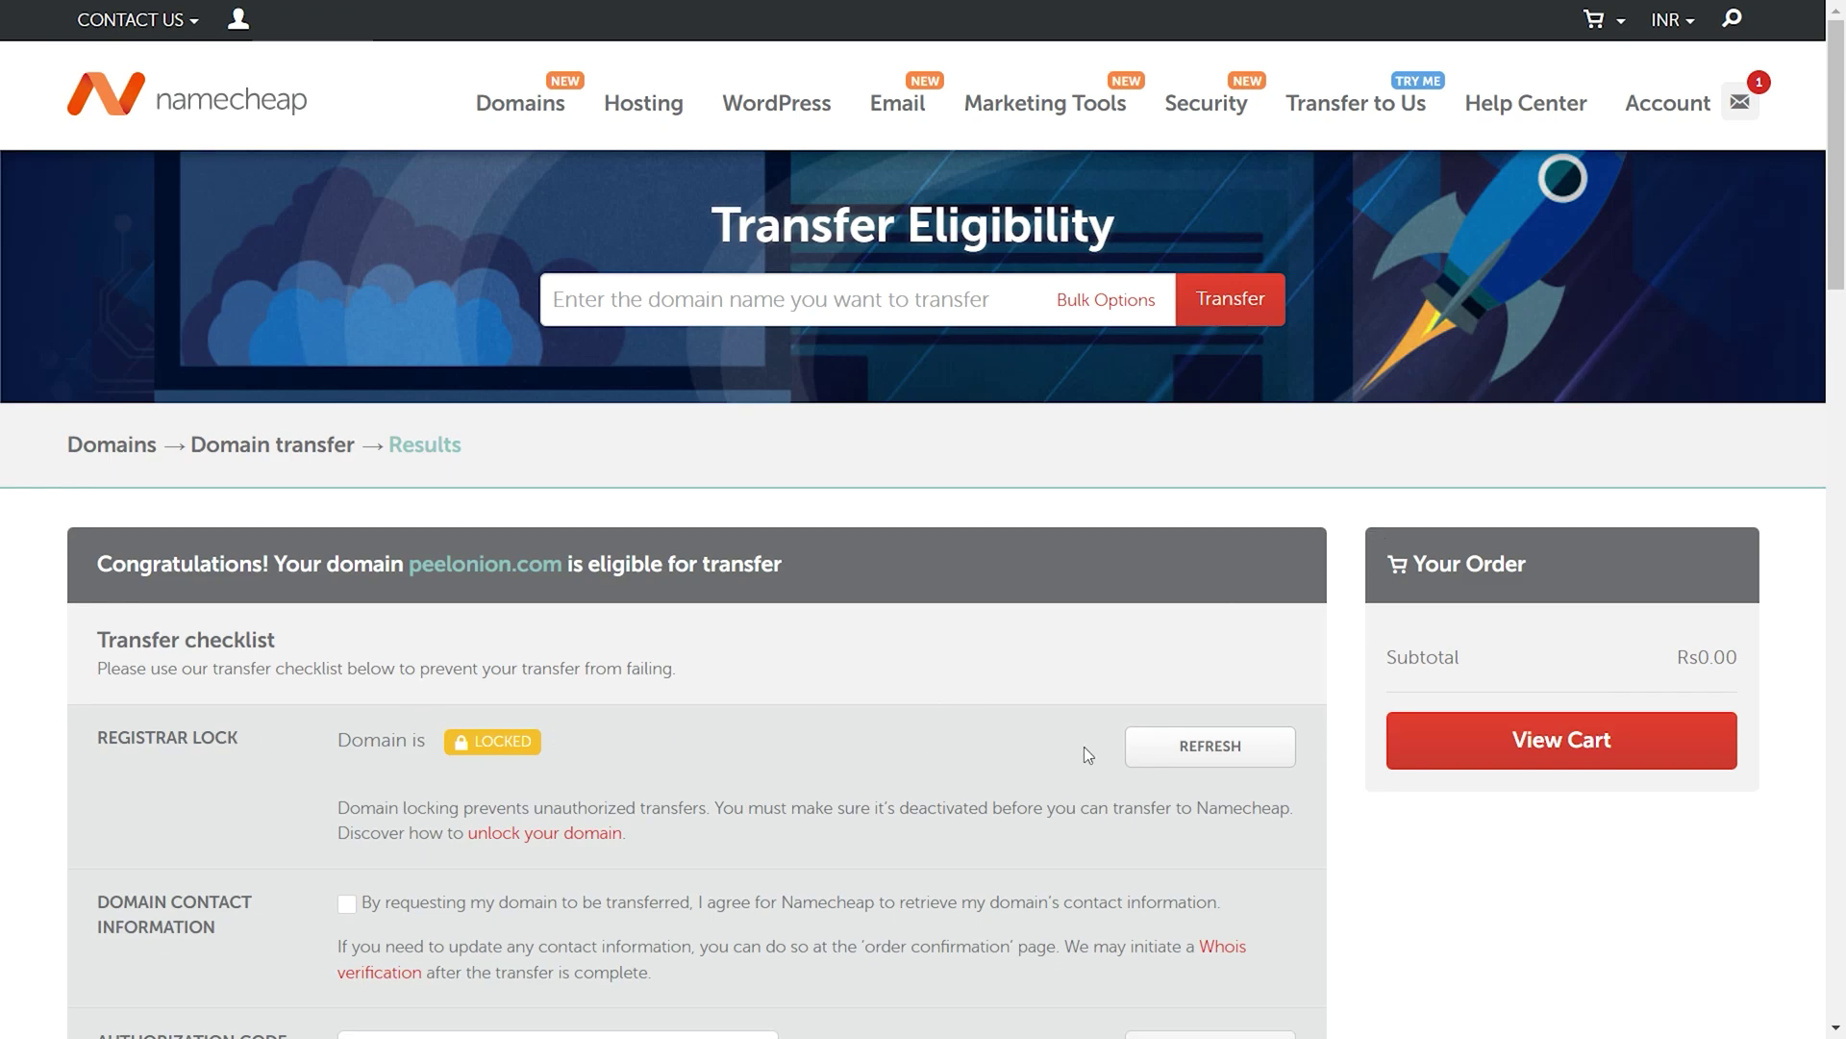
click(1190, 765)
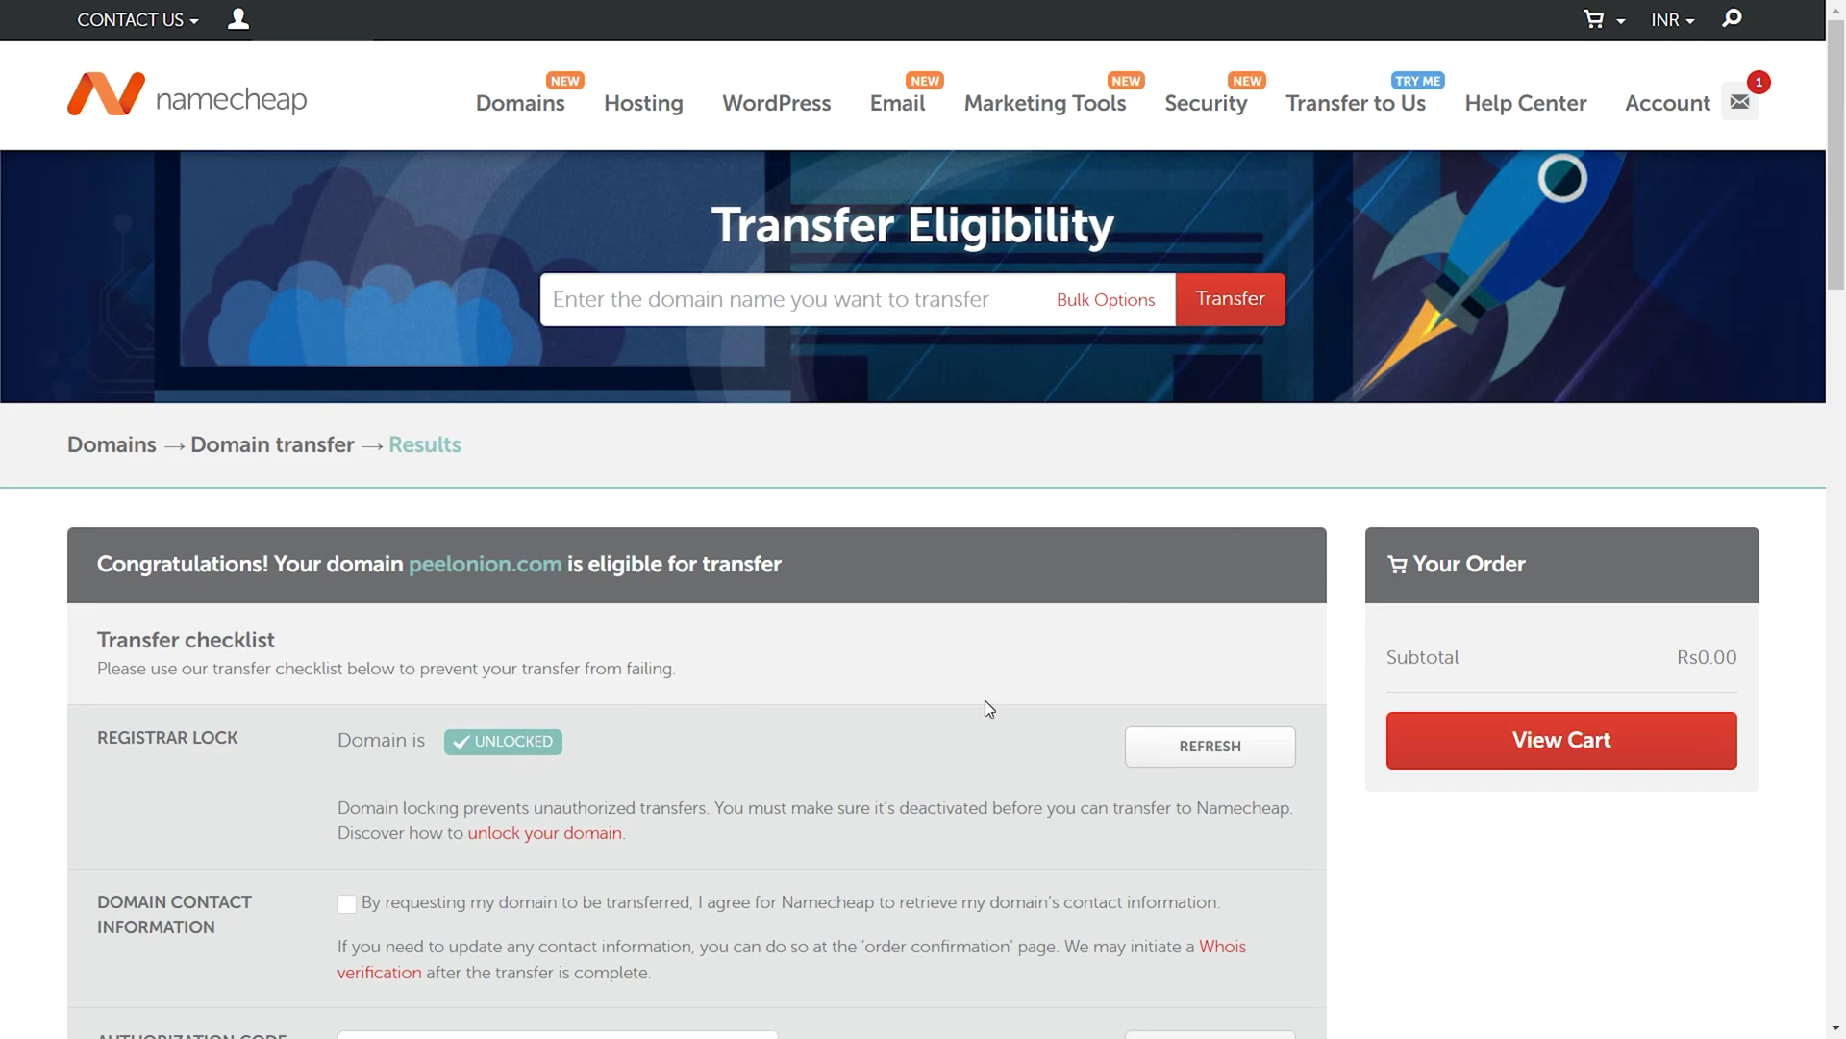
scroll(990, 709, down, 4)
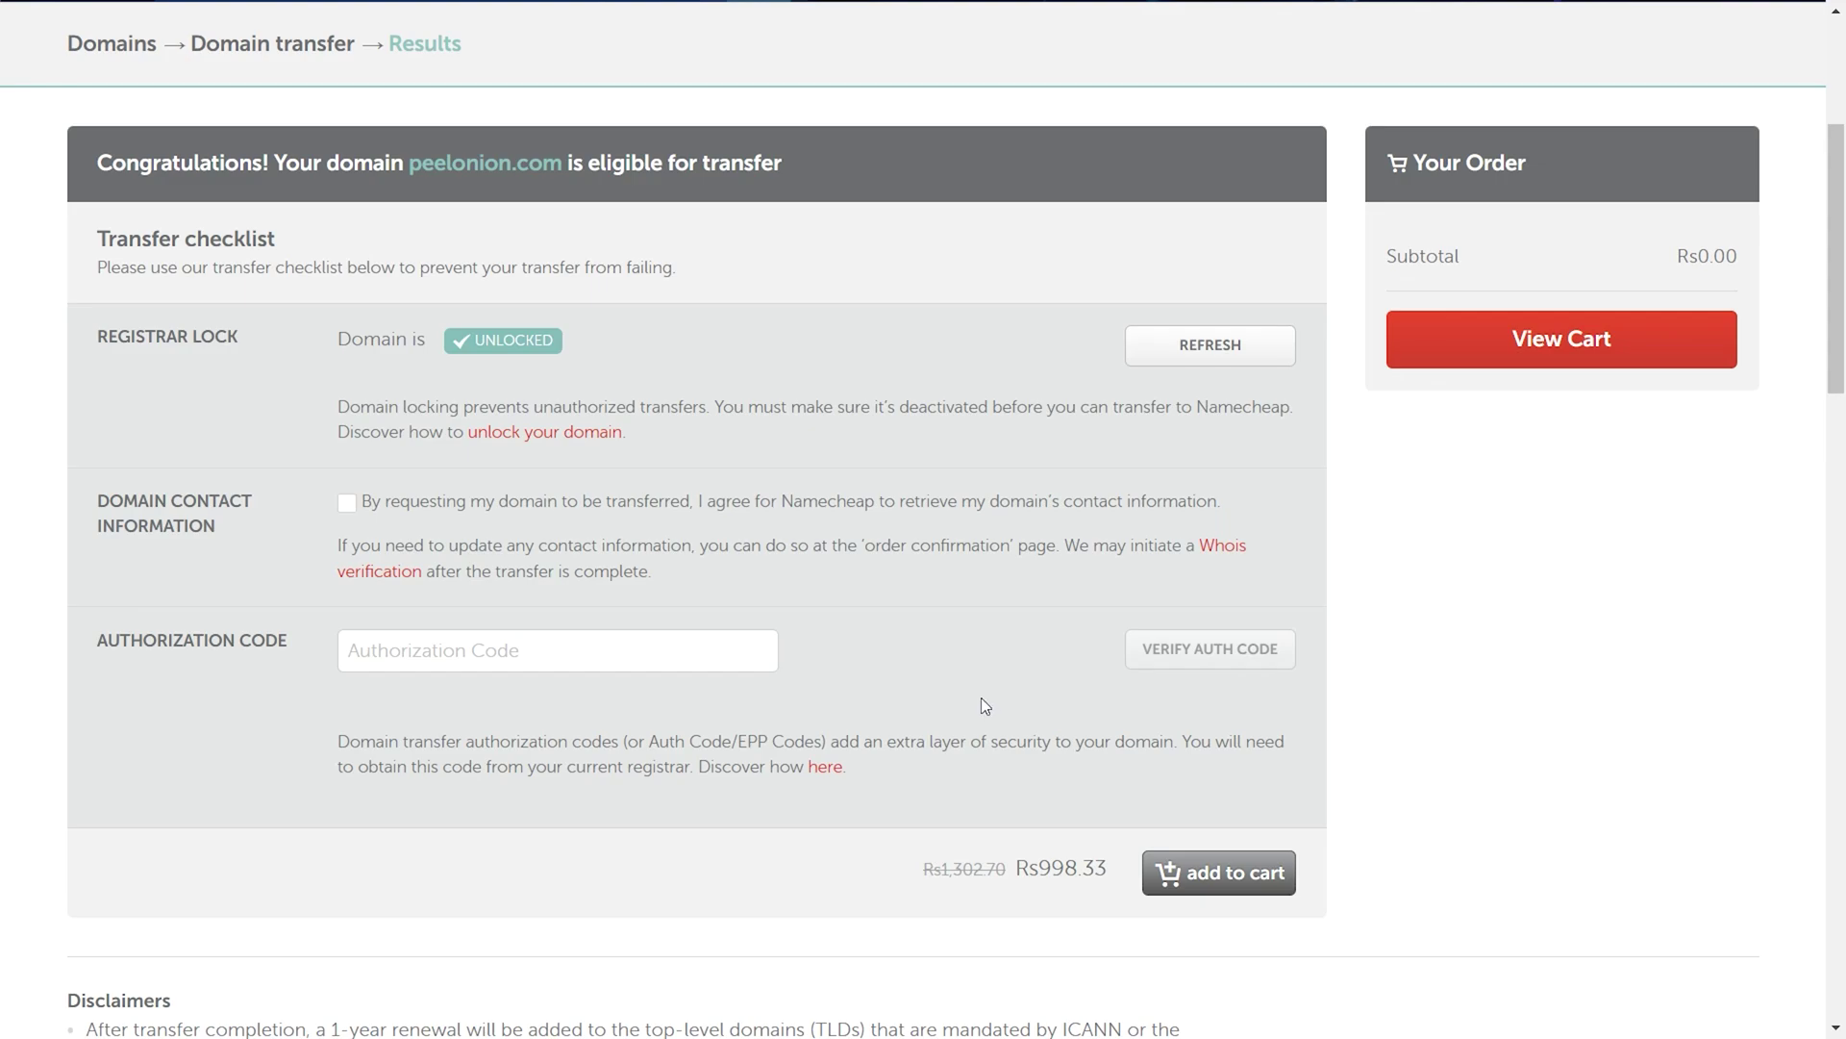
click(355, 515)
click(591, 649)
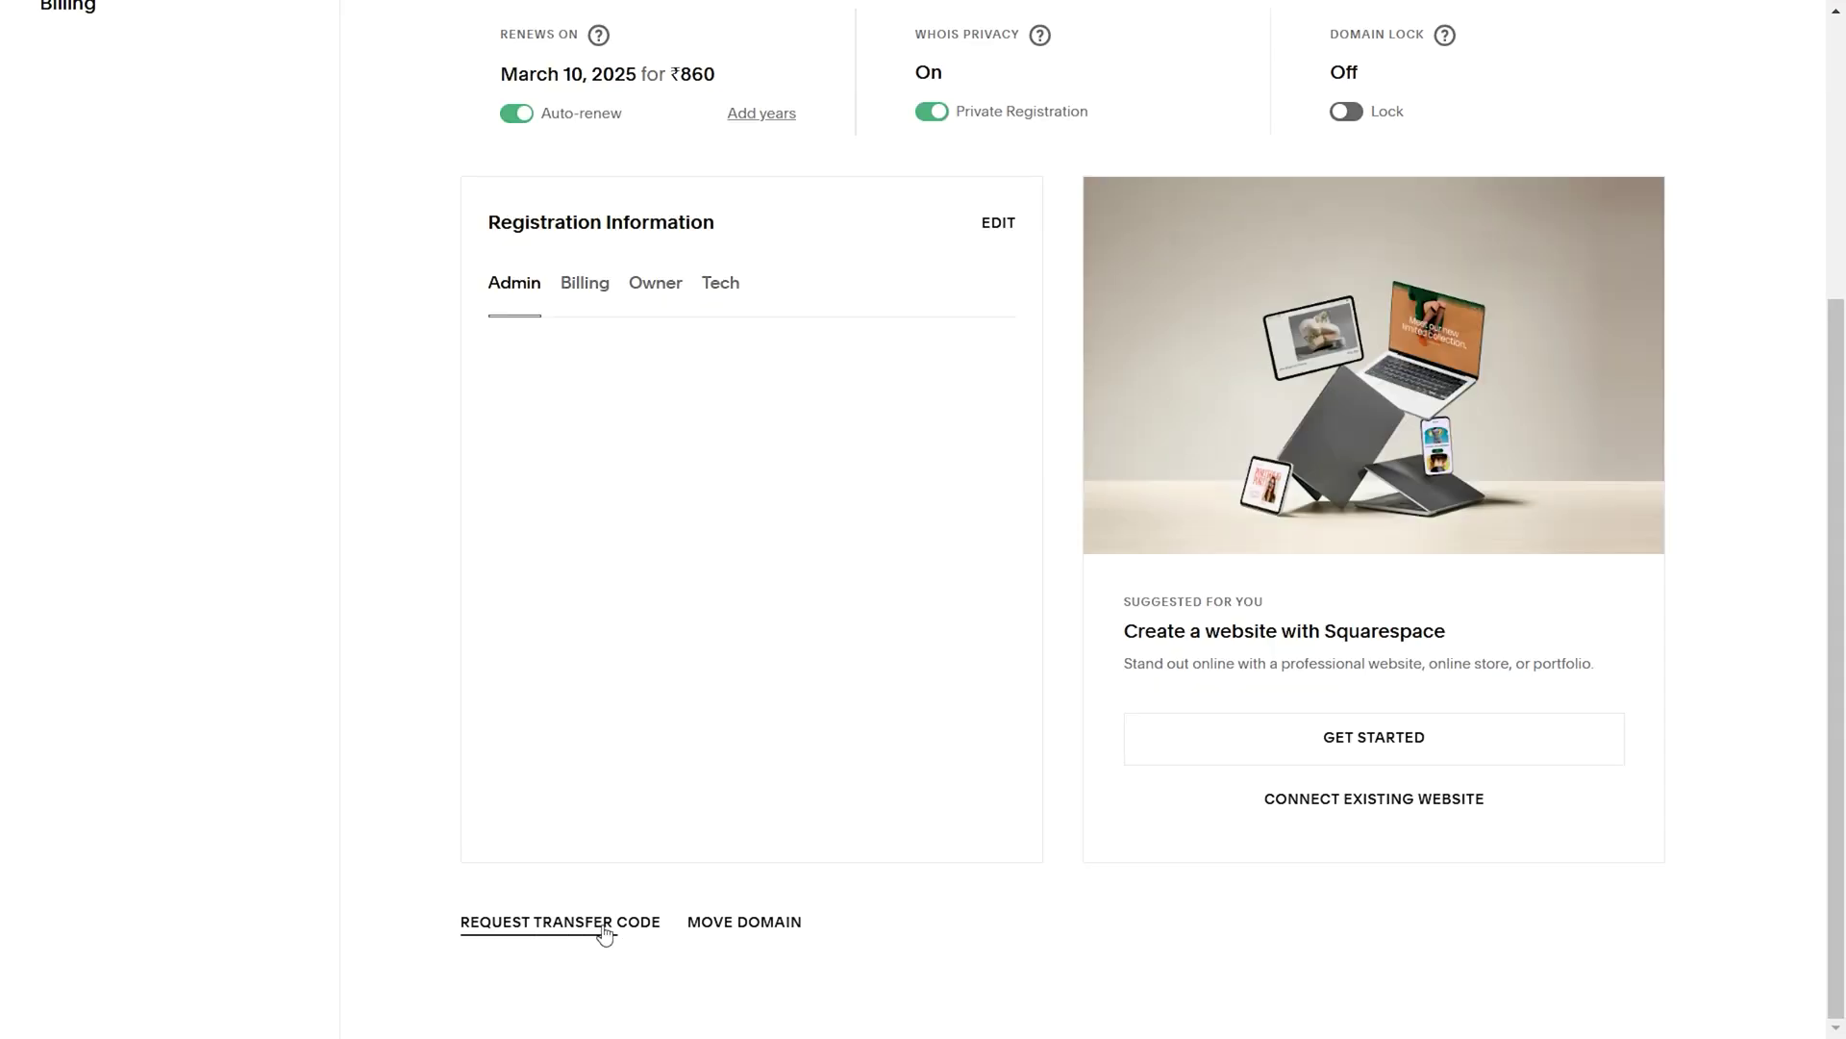
Step: In Squarespace, request the transfer code for peelonion.com, have it sent by email, and read the delivery notice
click(516, 927)
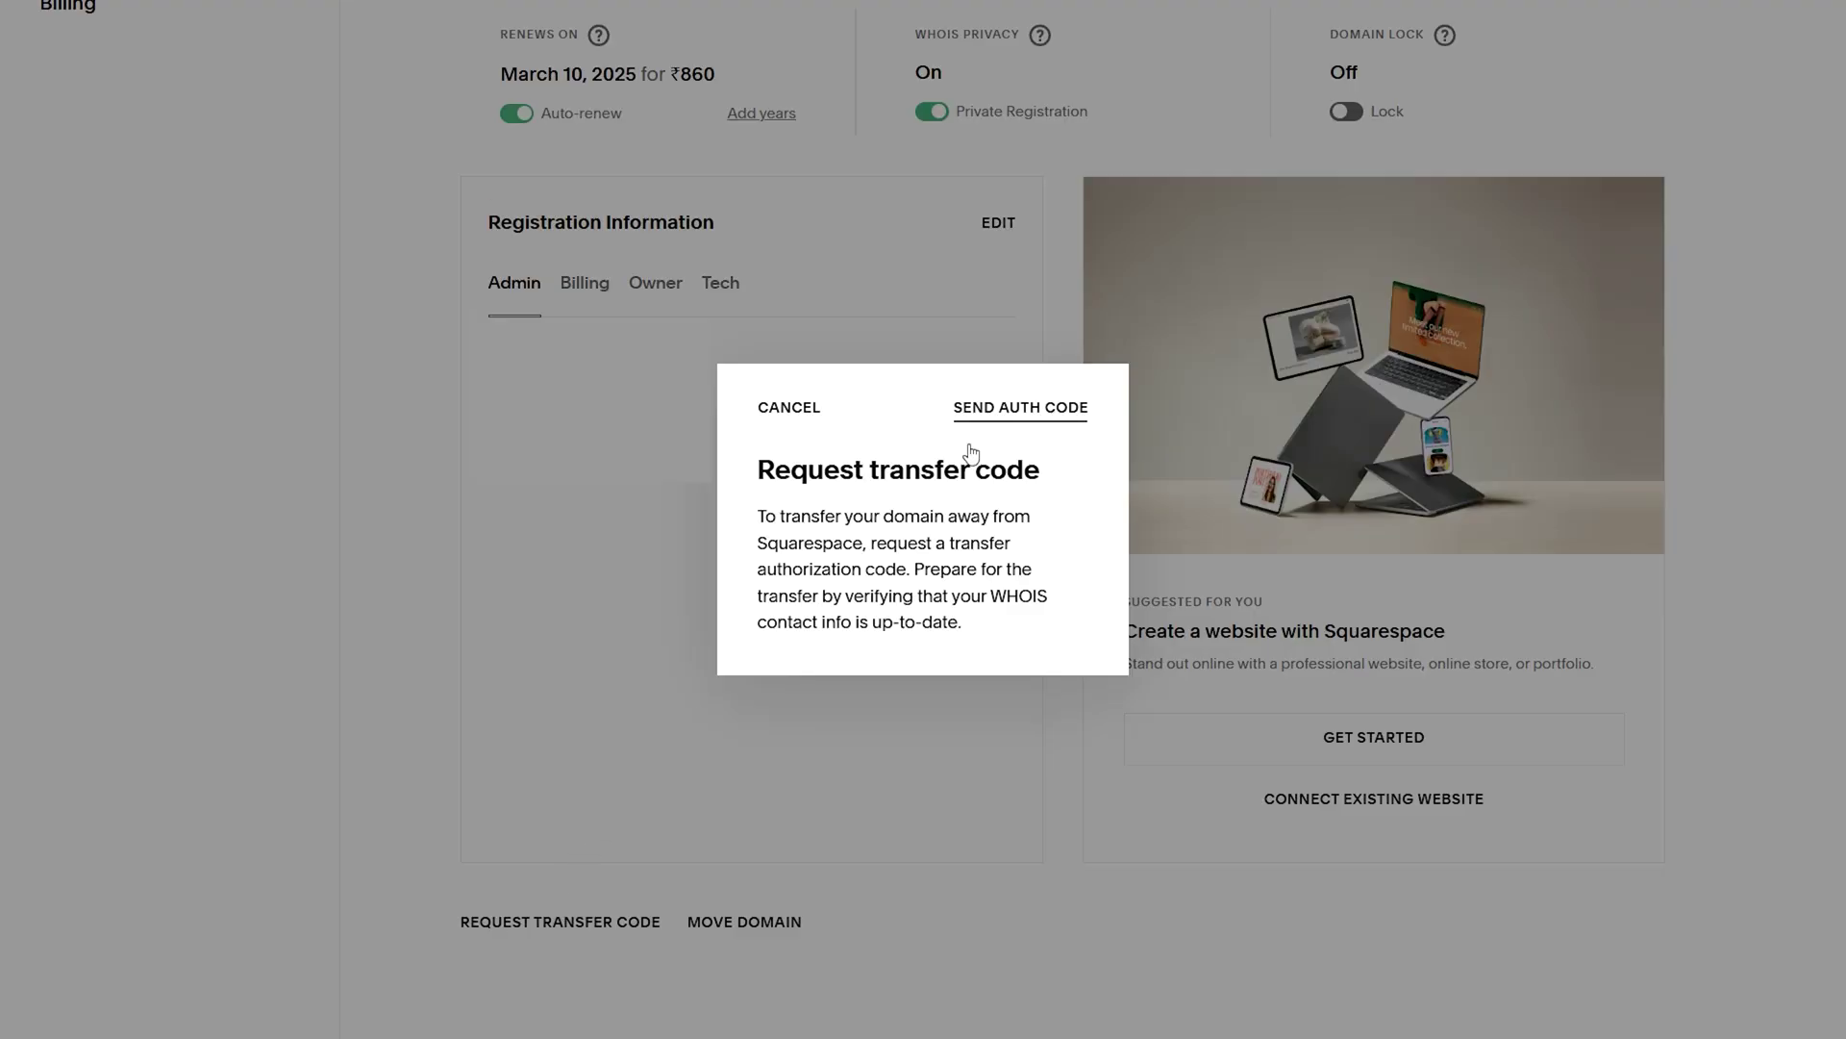
click(1039, 412)
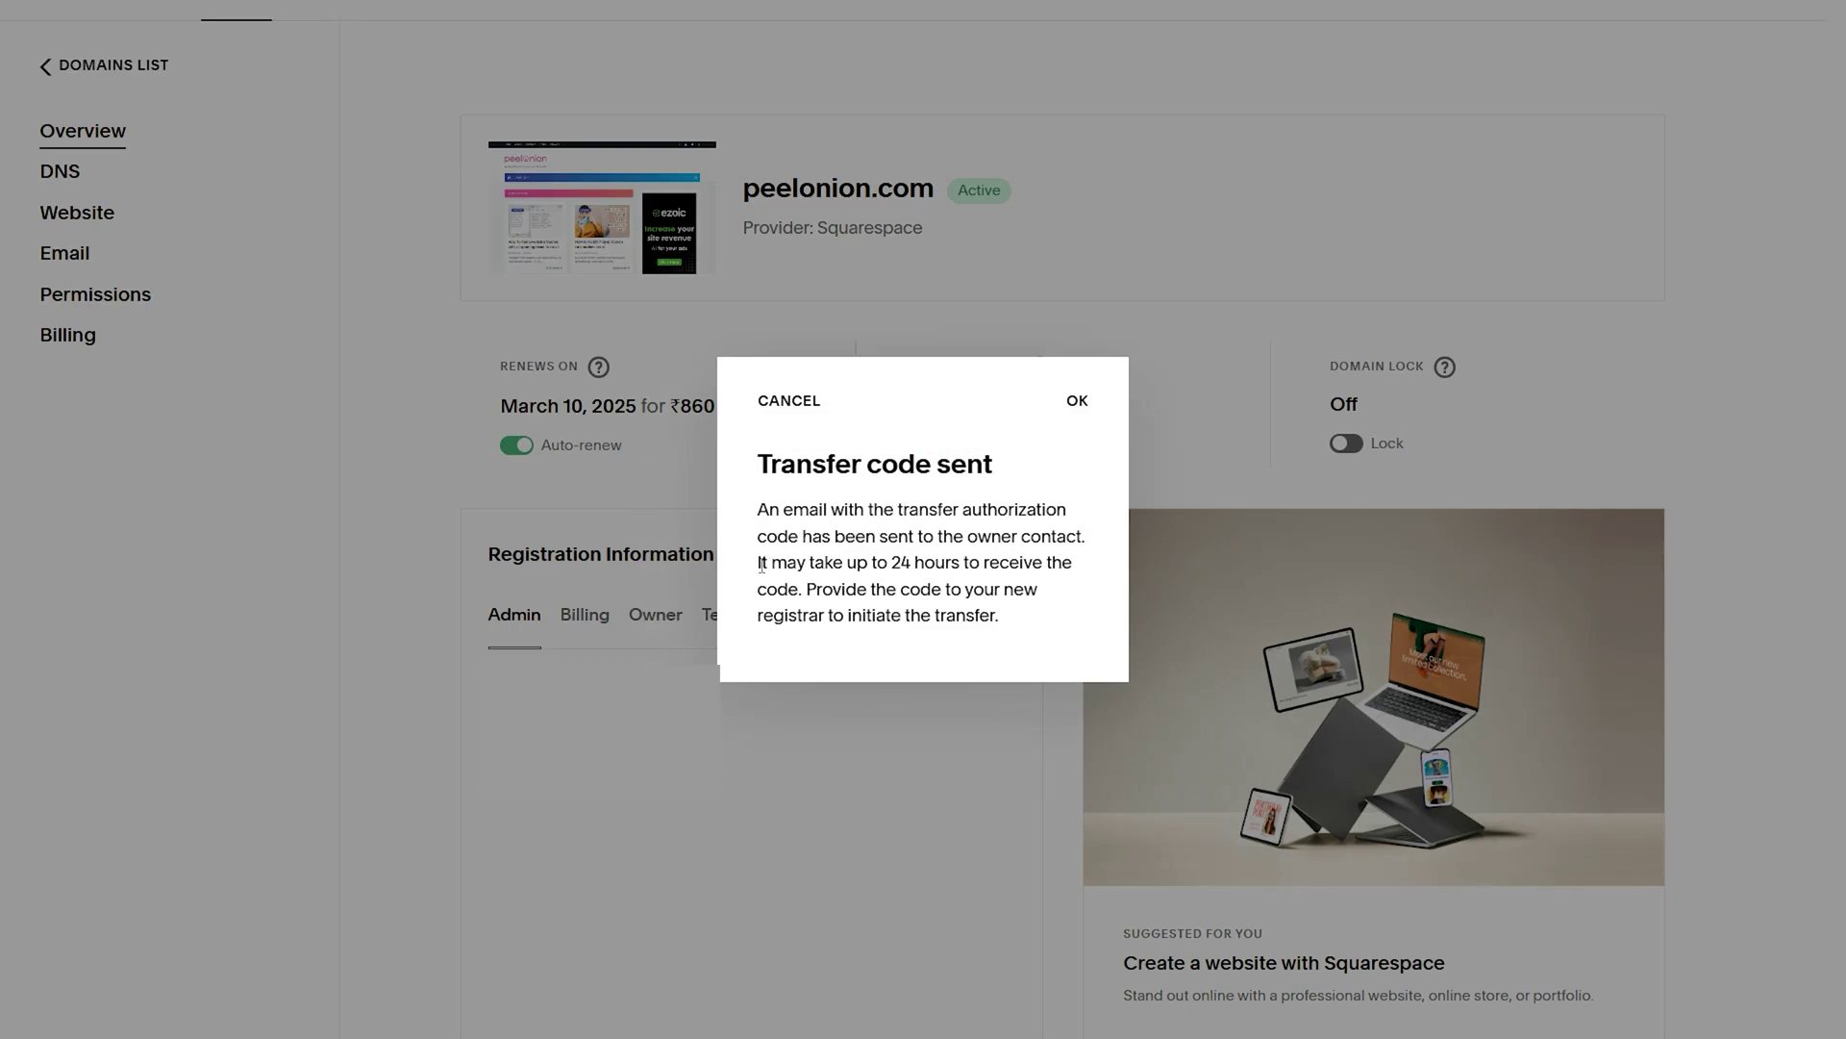
drag(760, 562, 1015, 589)
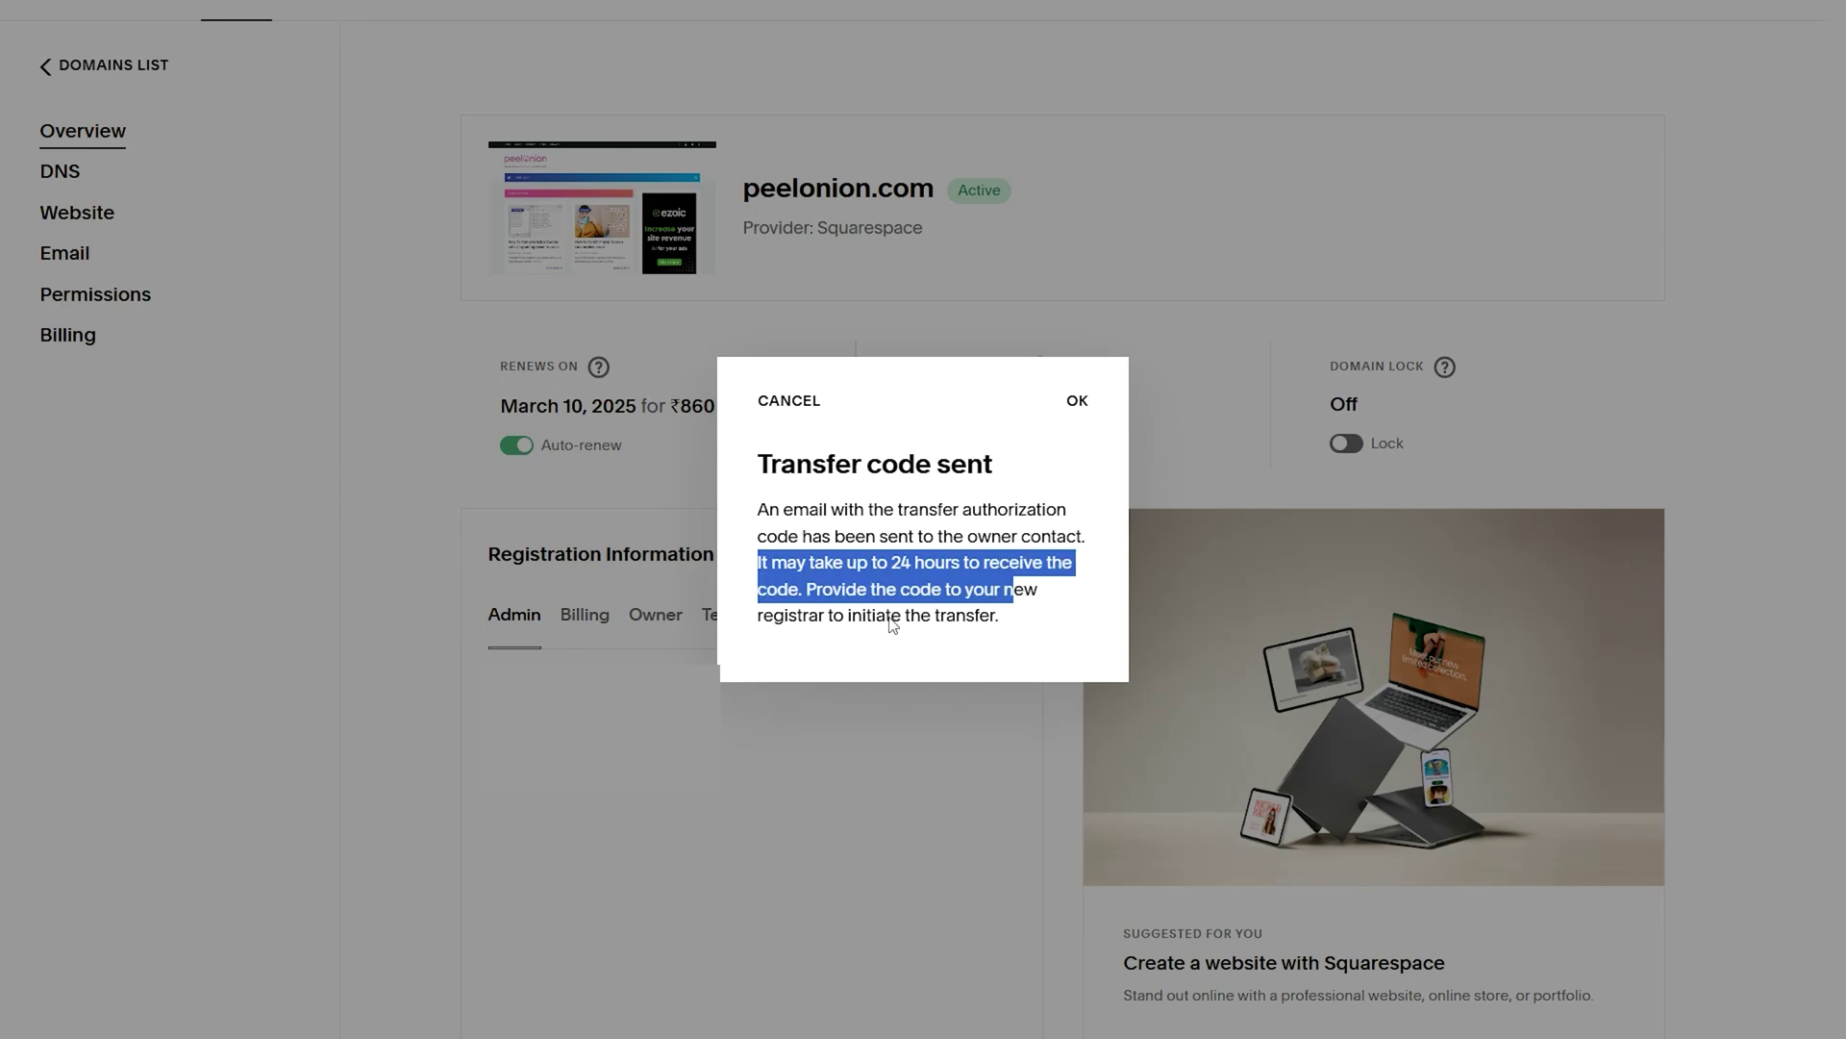
click(935, 611)
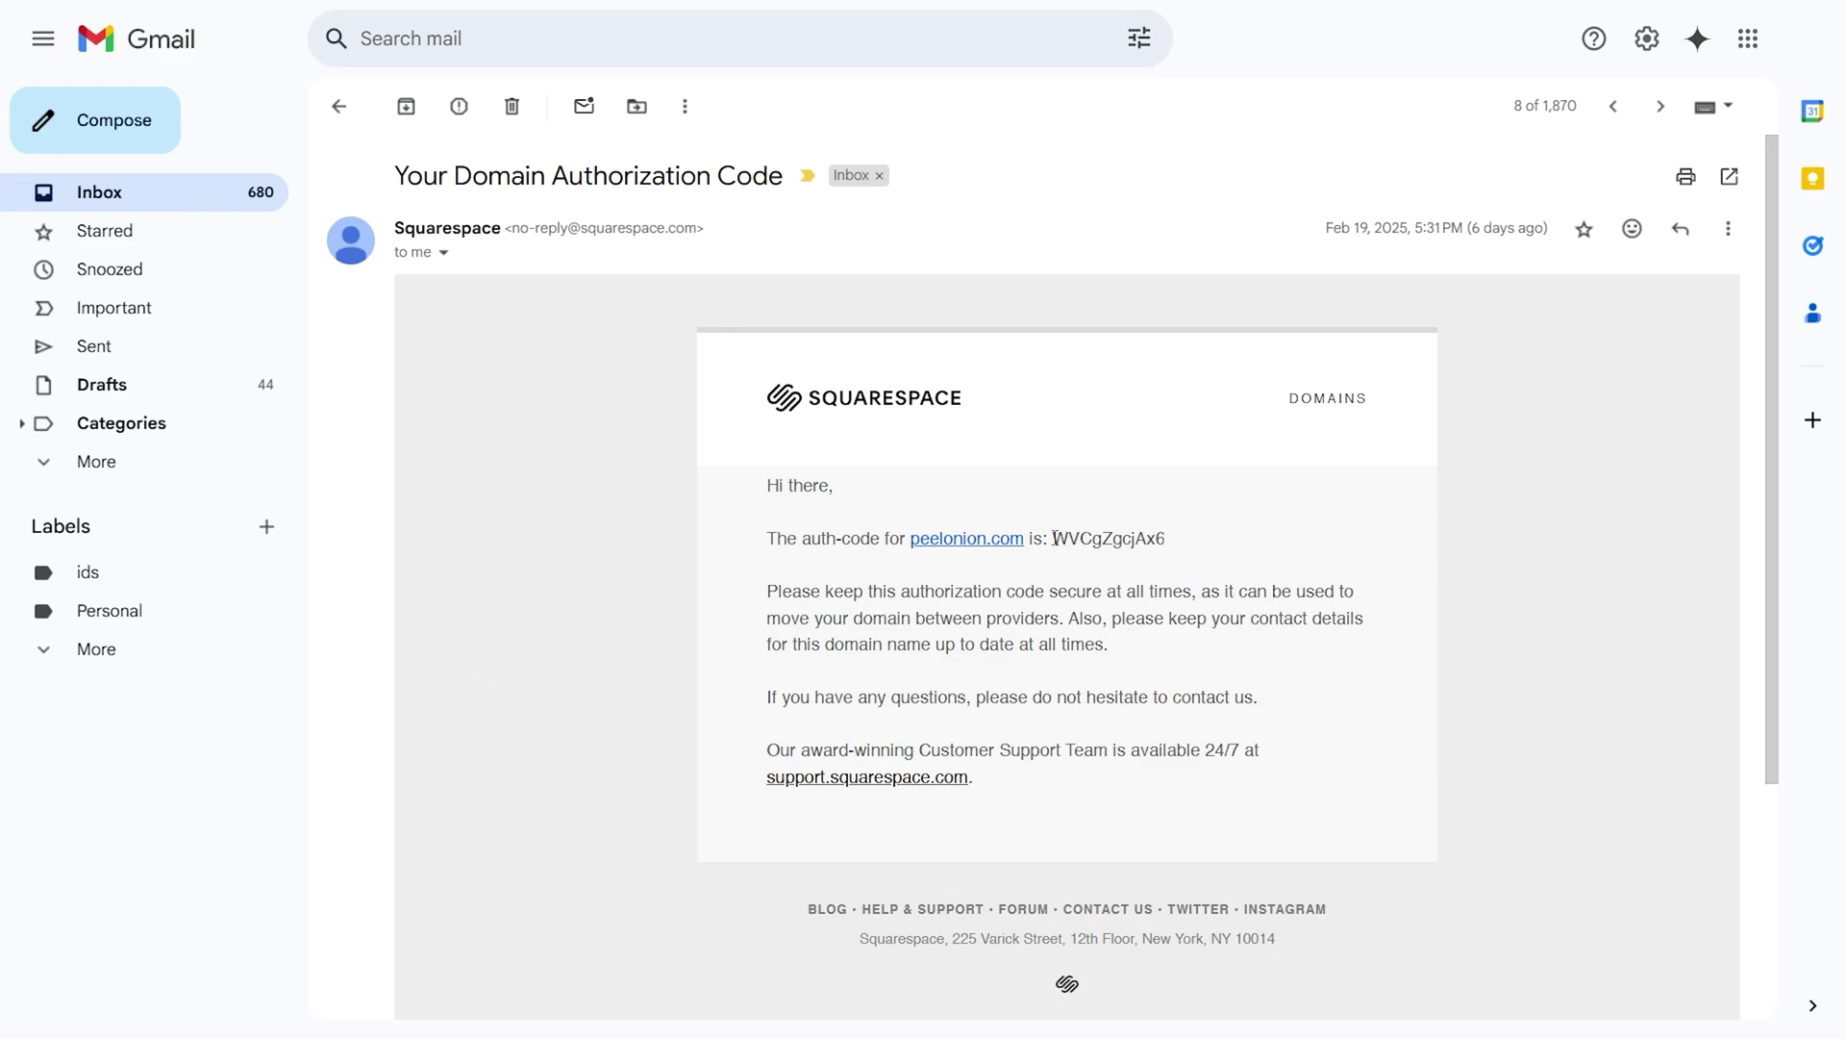
Step: In Gmail, copy the domain authorization code from the Squarespace email
drag(1055, 538, 1118, 538)
drag(1117, 539, 1166, 539)
key(ctrl+c)
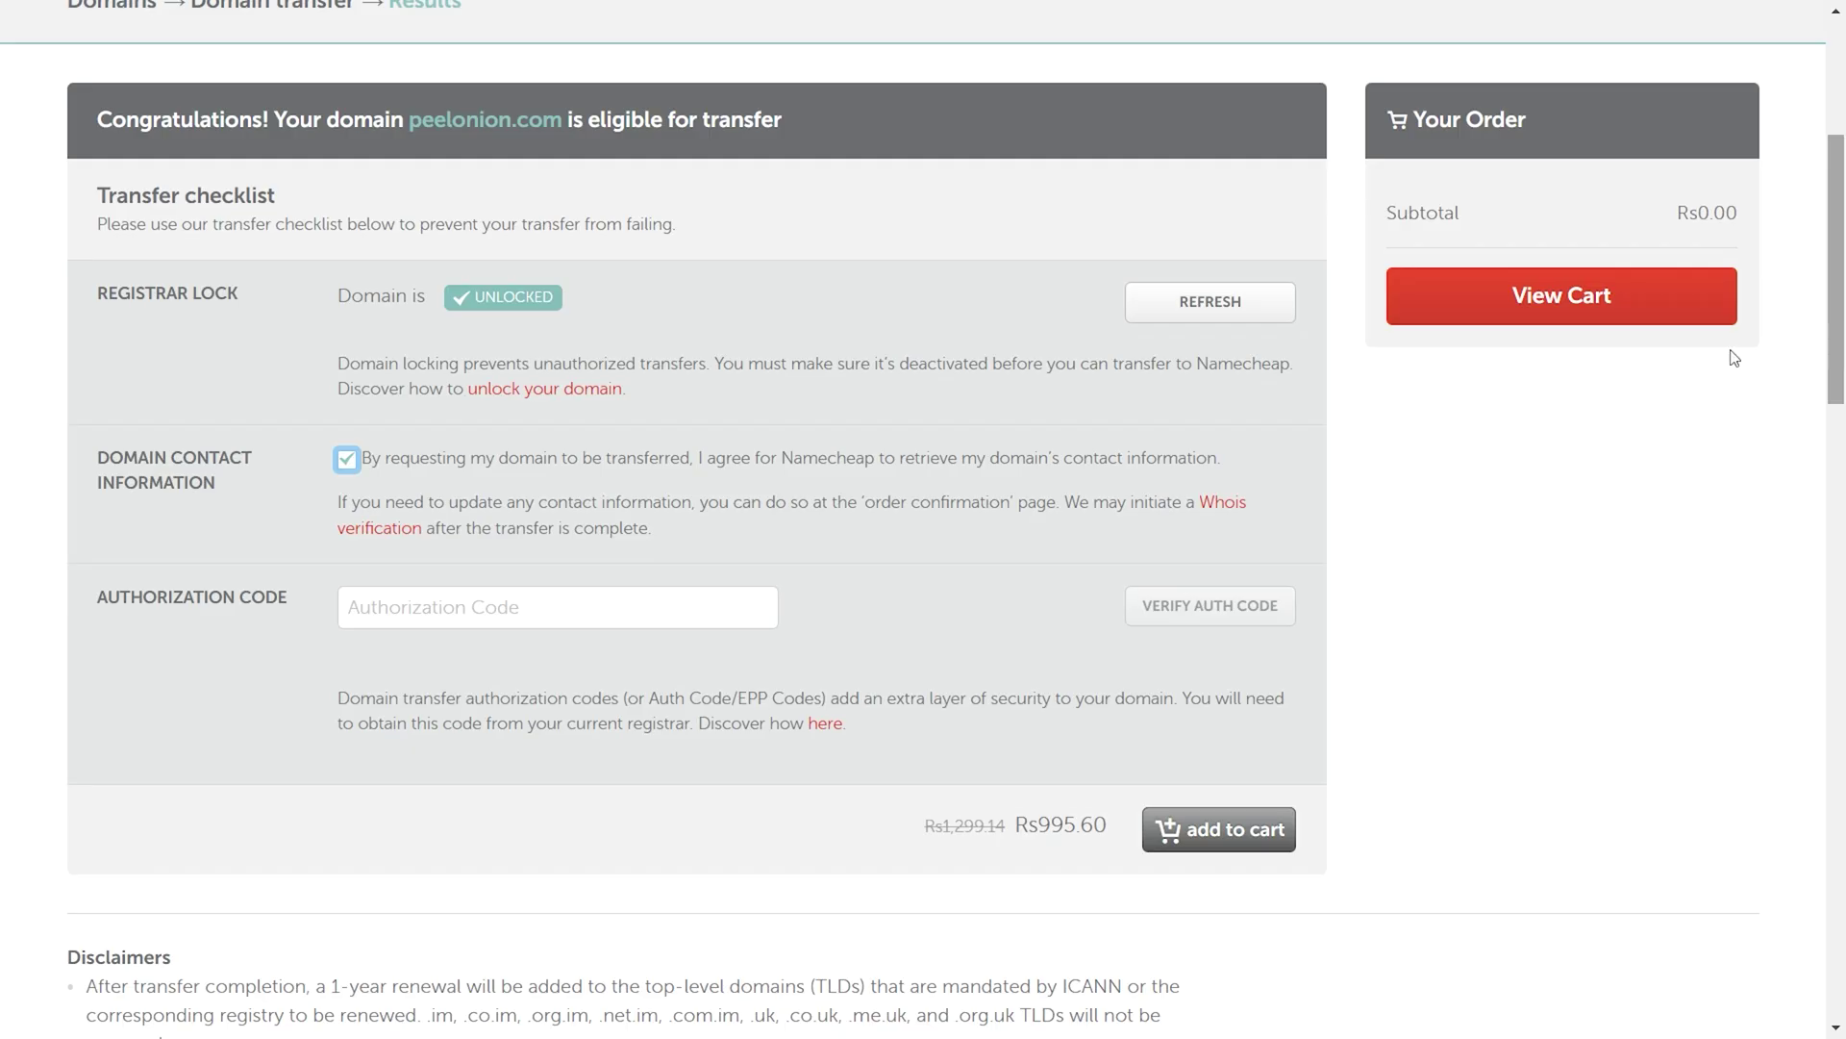
Step: Paste the authorization code into Namecheap's transfer checklist for peelonion.com and verify it
click(430, 617)
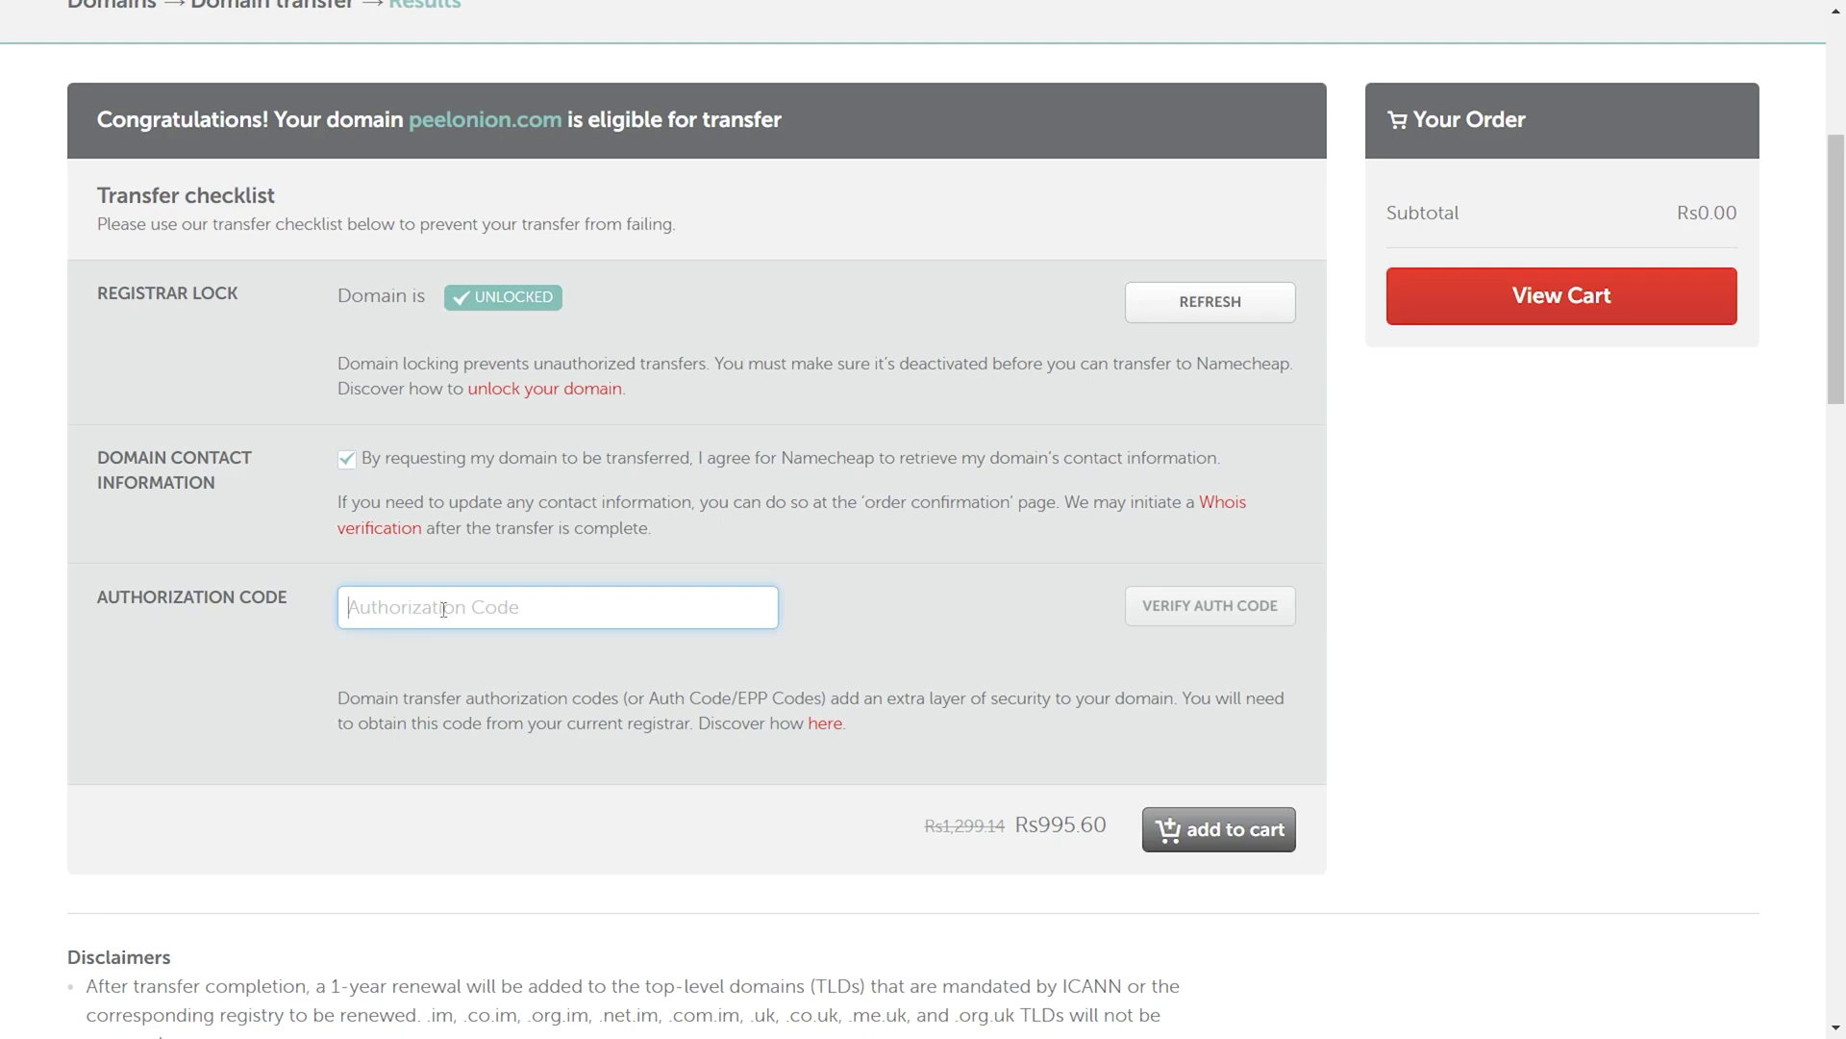
right_click(445, 614)
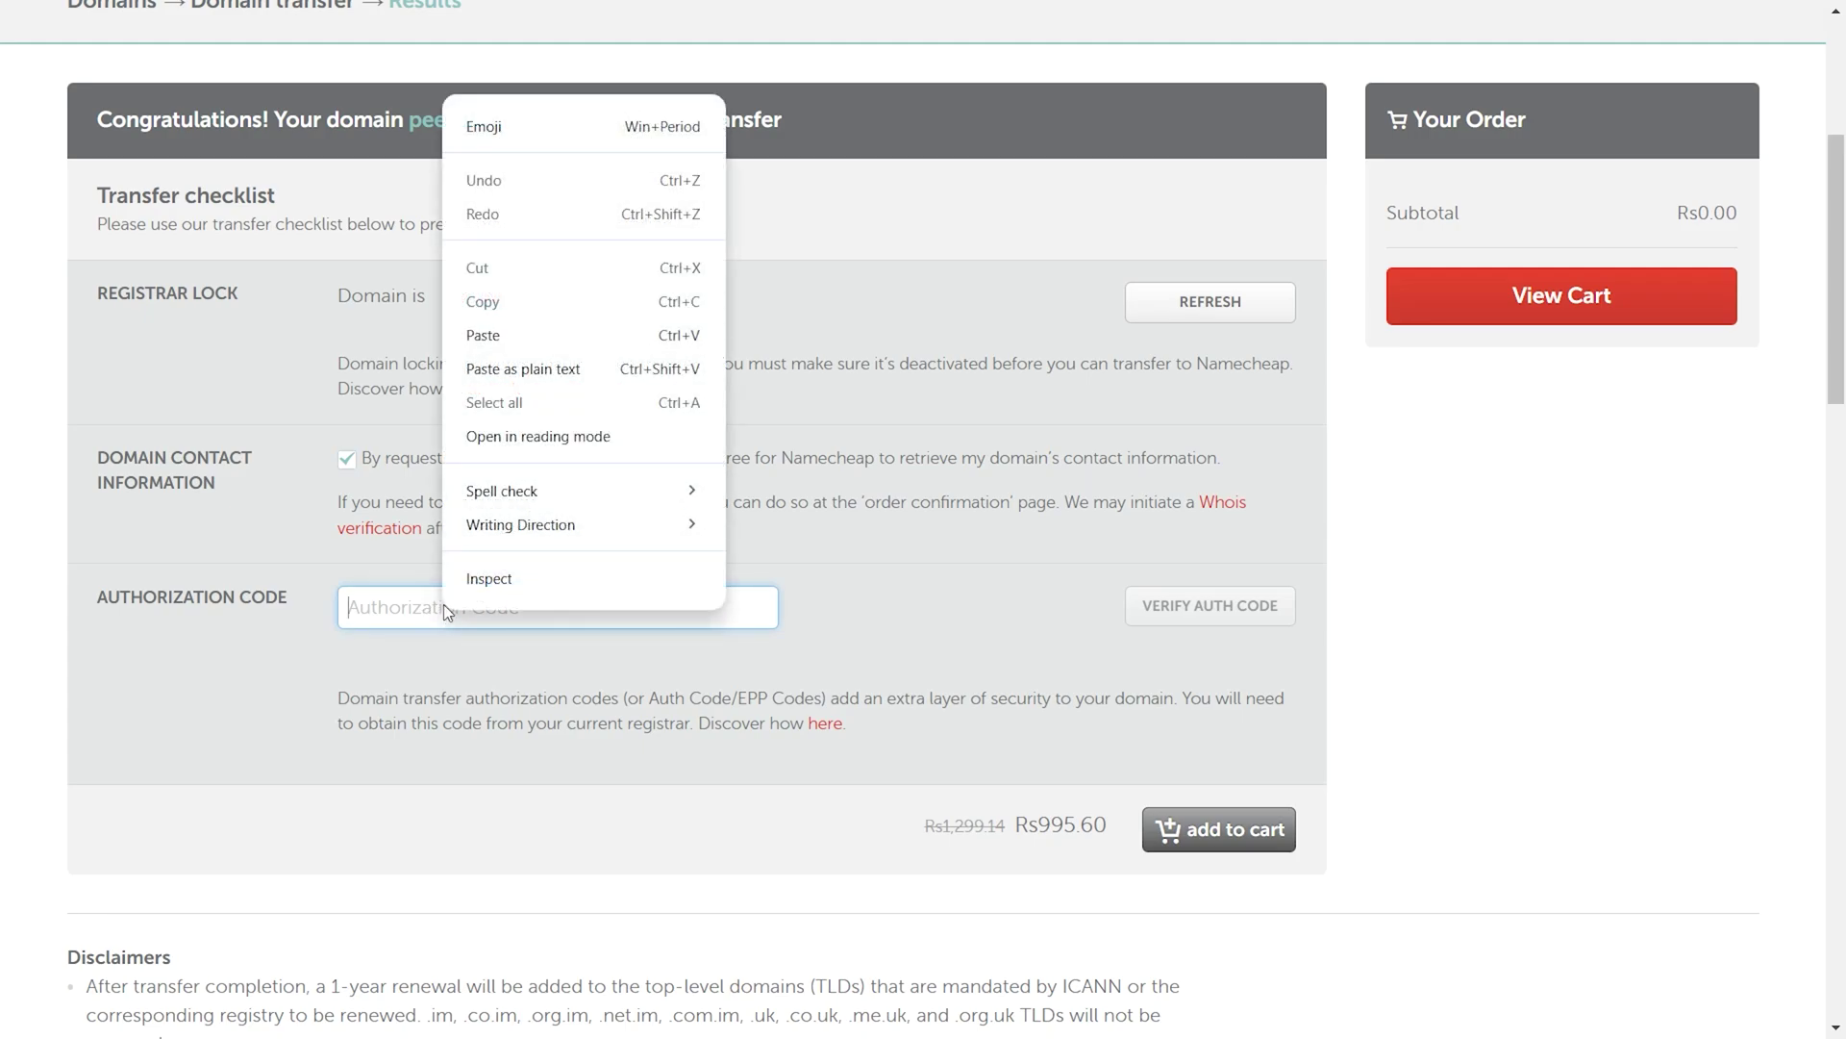
click(539, 325)
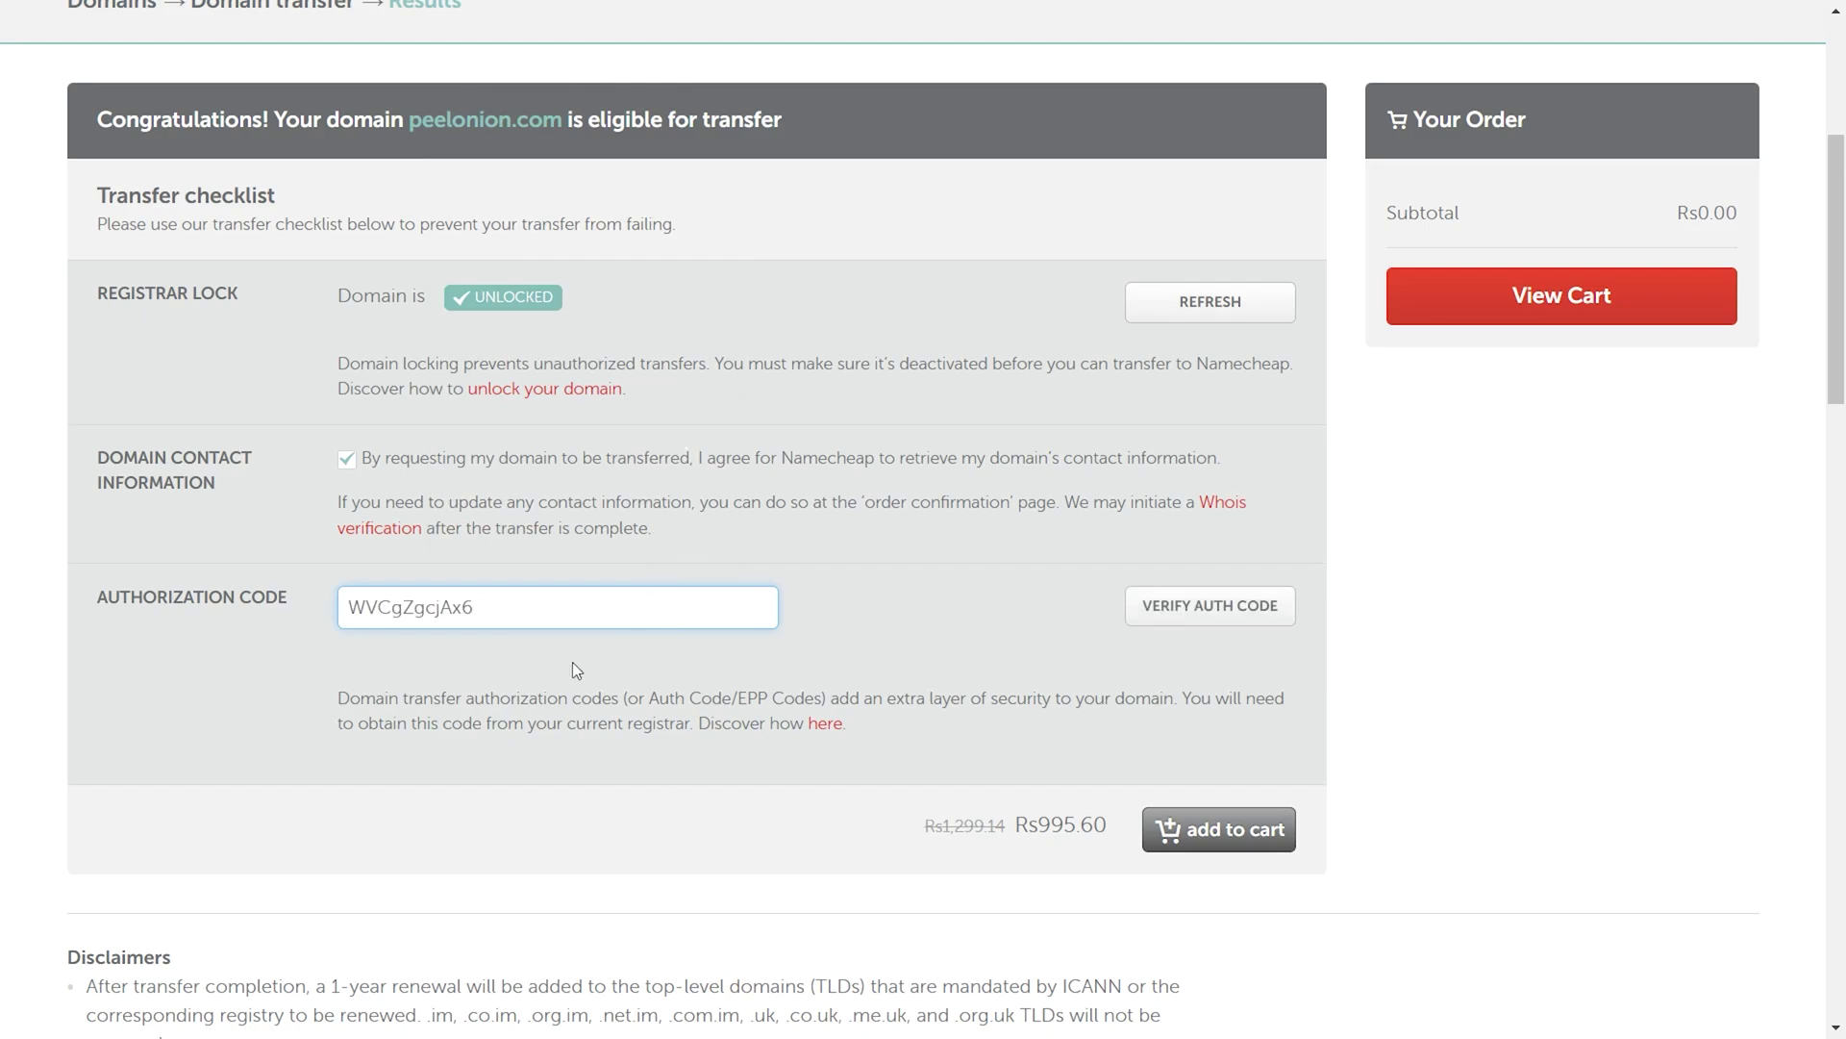
click(1218, 625)
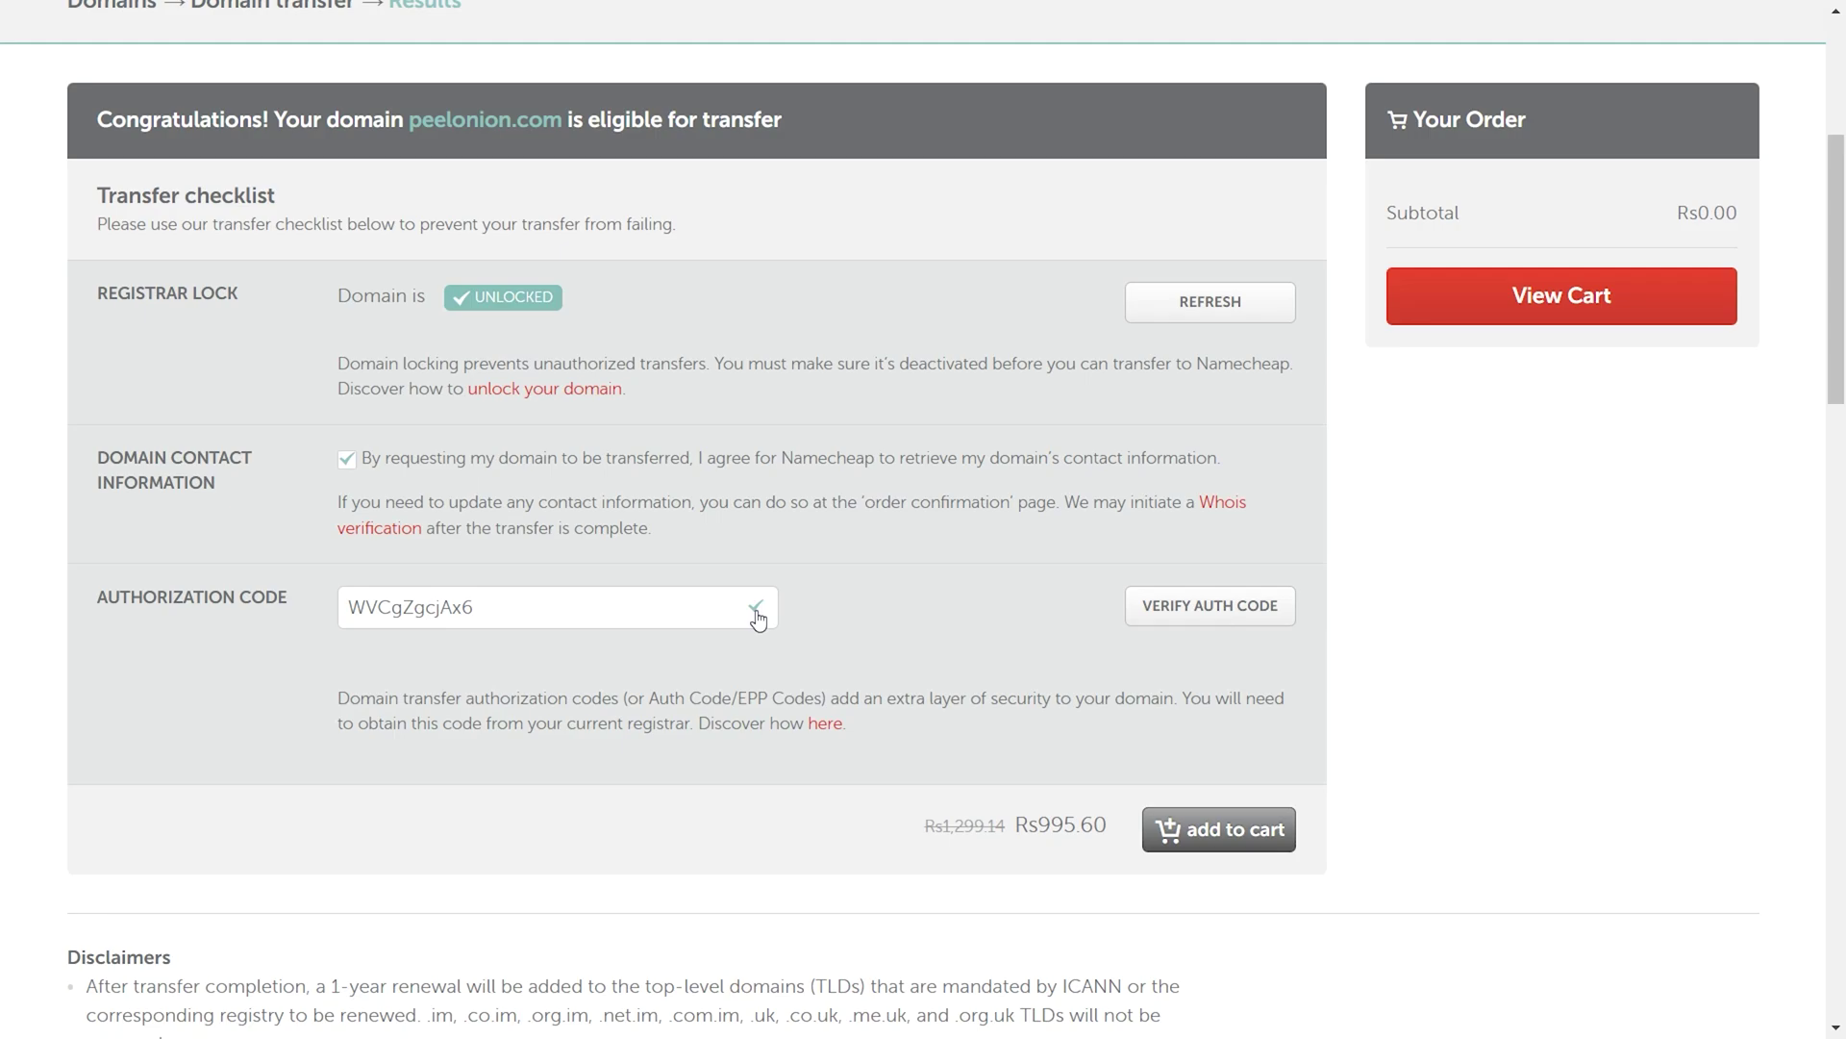
Step: Add the one-year peelonion.com transfer to the cart and view the cart
click(1188, 848)
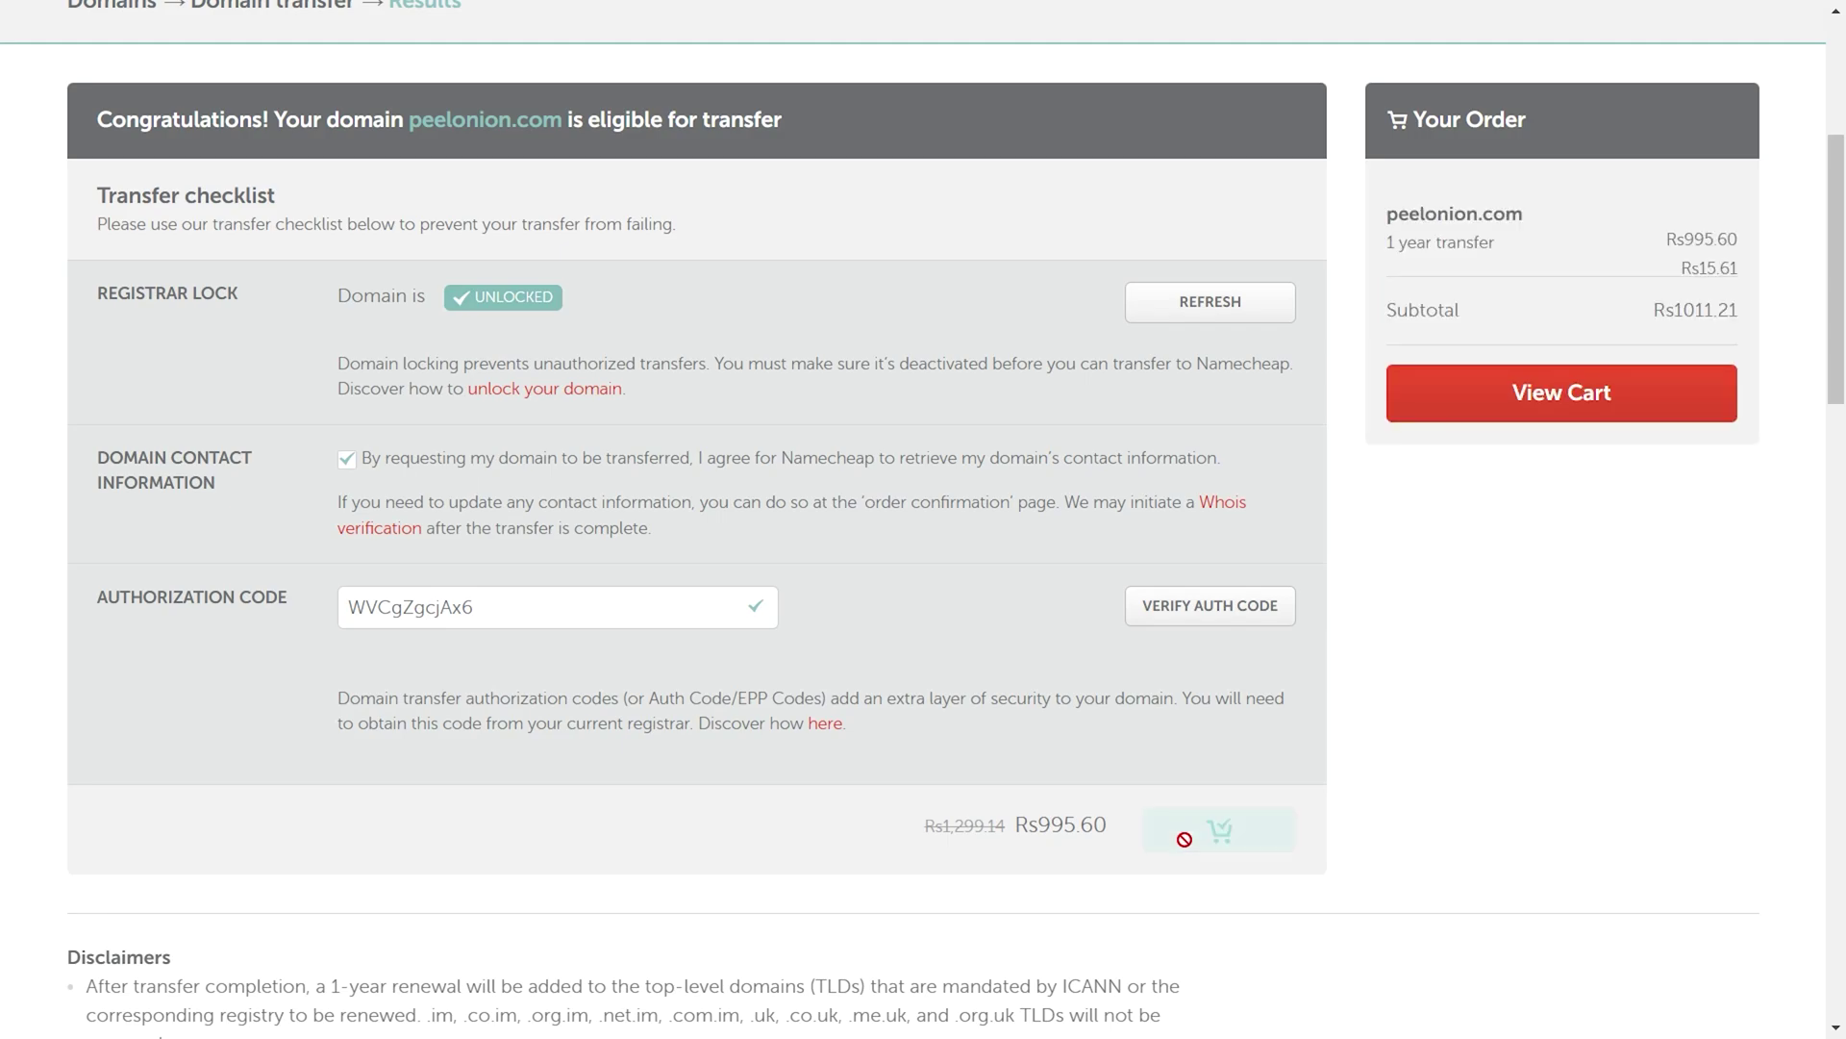
mouse_move(1495, 225)
click(1565, 410)
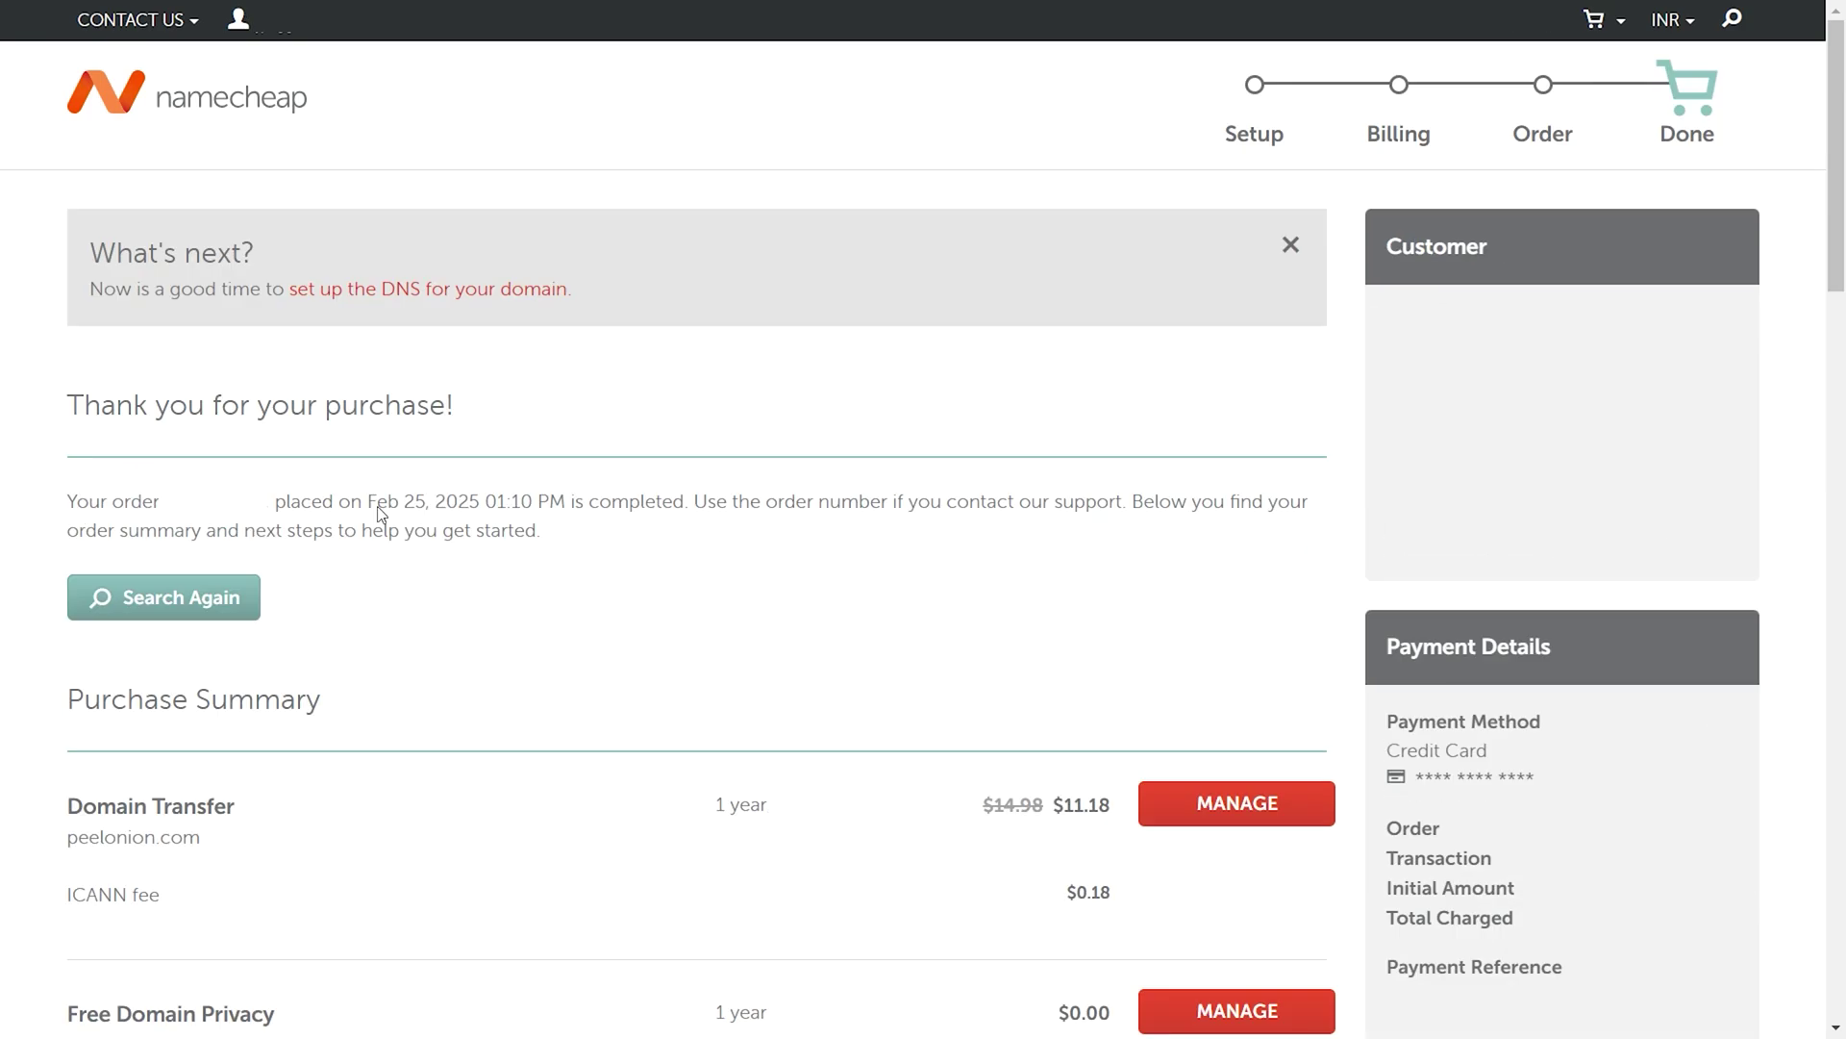
Step: Leave the order confirmation for the Namecheap home page and open the account dashboard
click(212, 118)
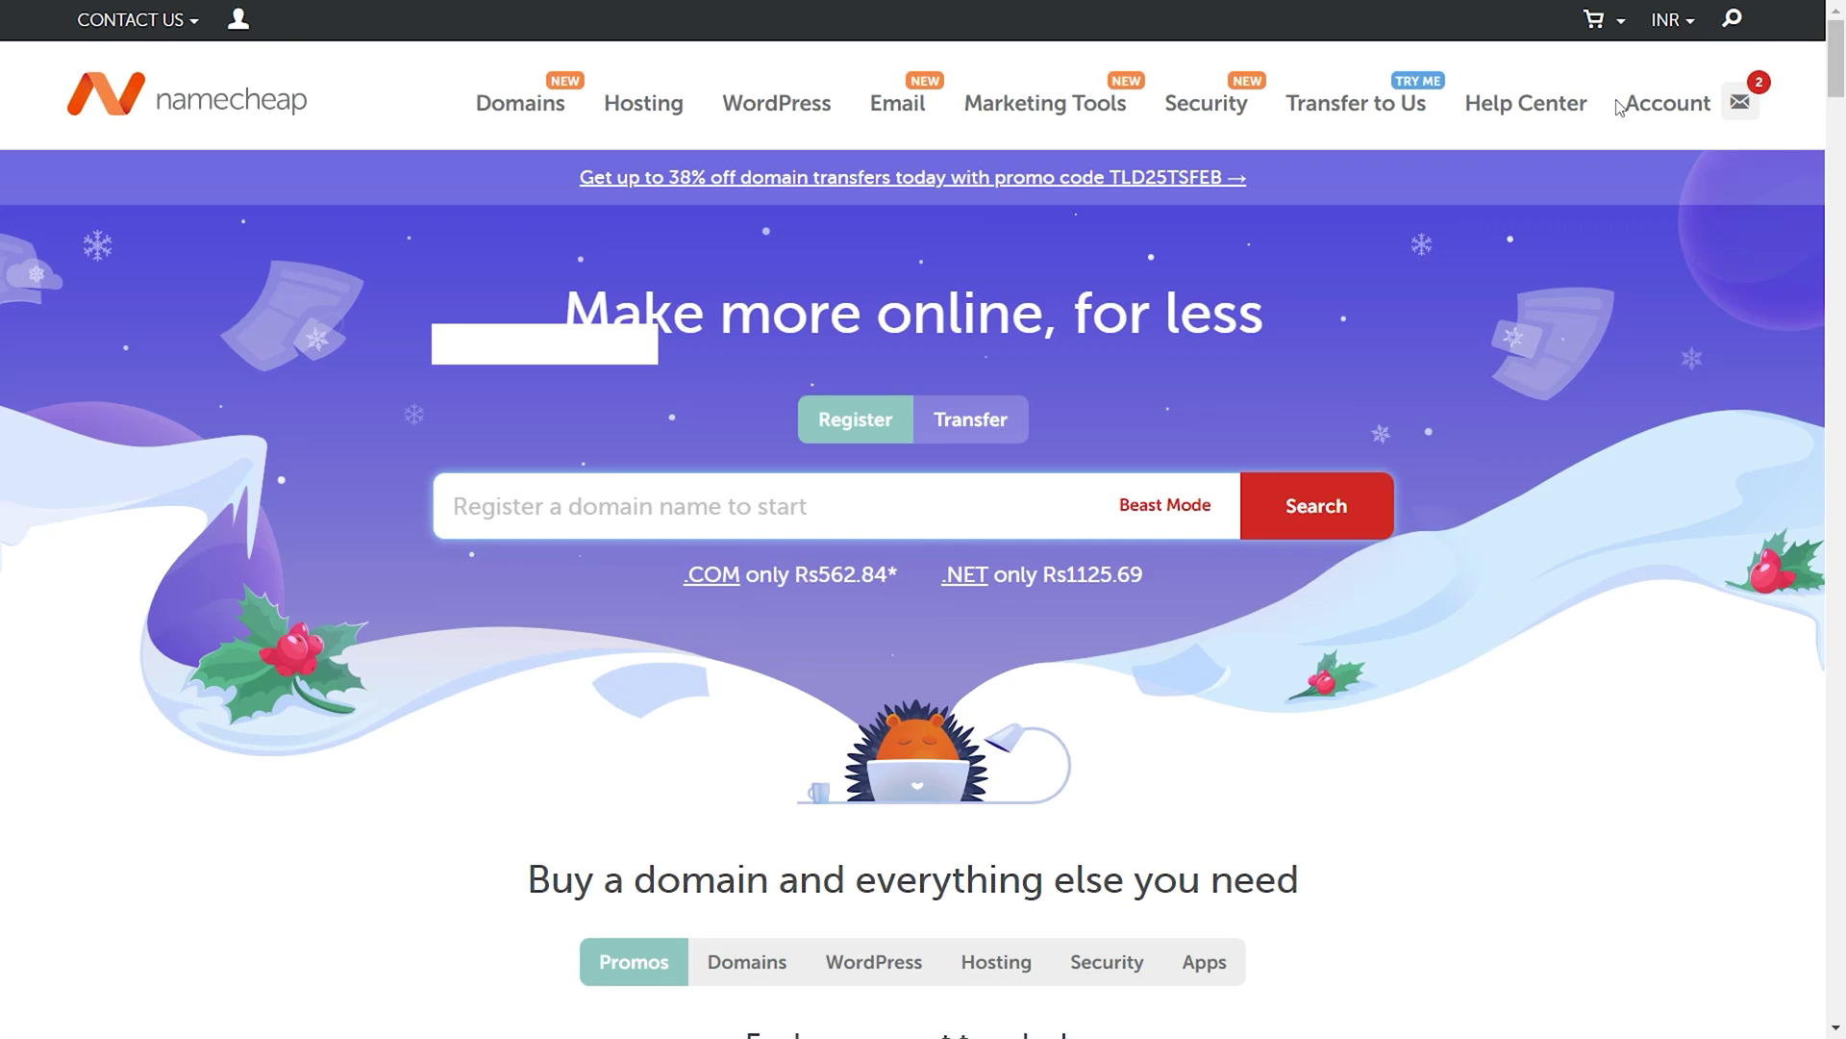
mouse_move(1637, 107)
mouse_move(1667, 112)
click(1536, 172)
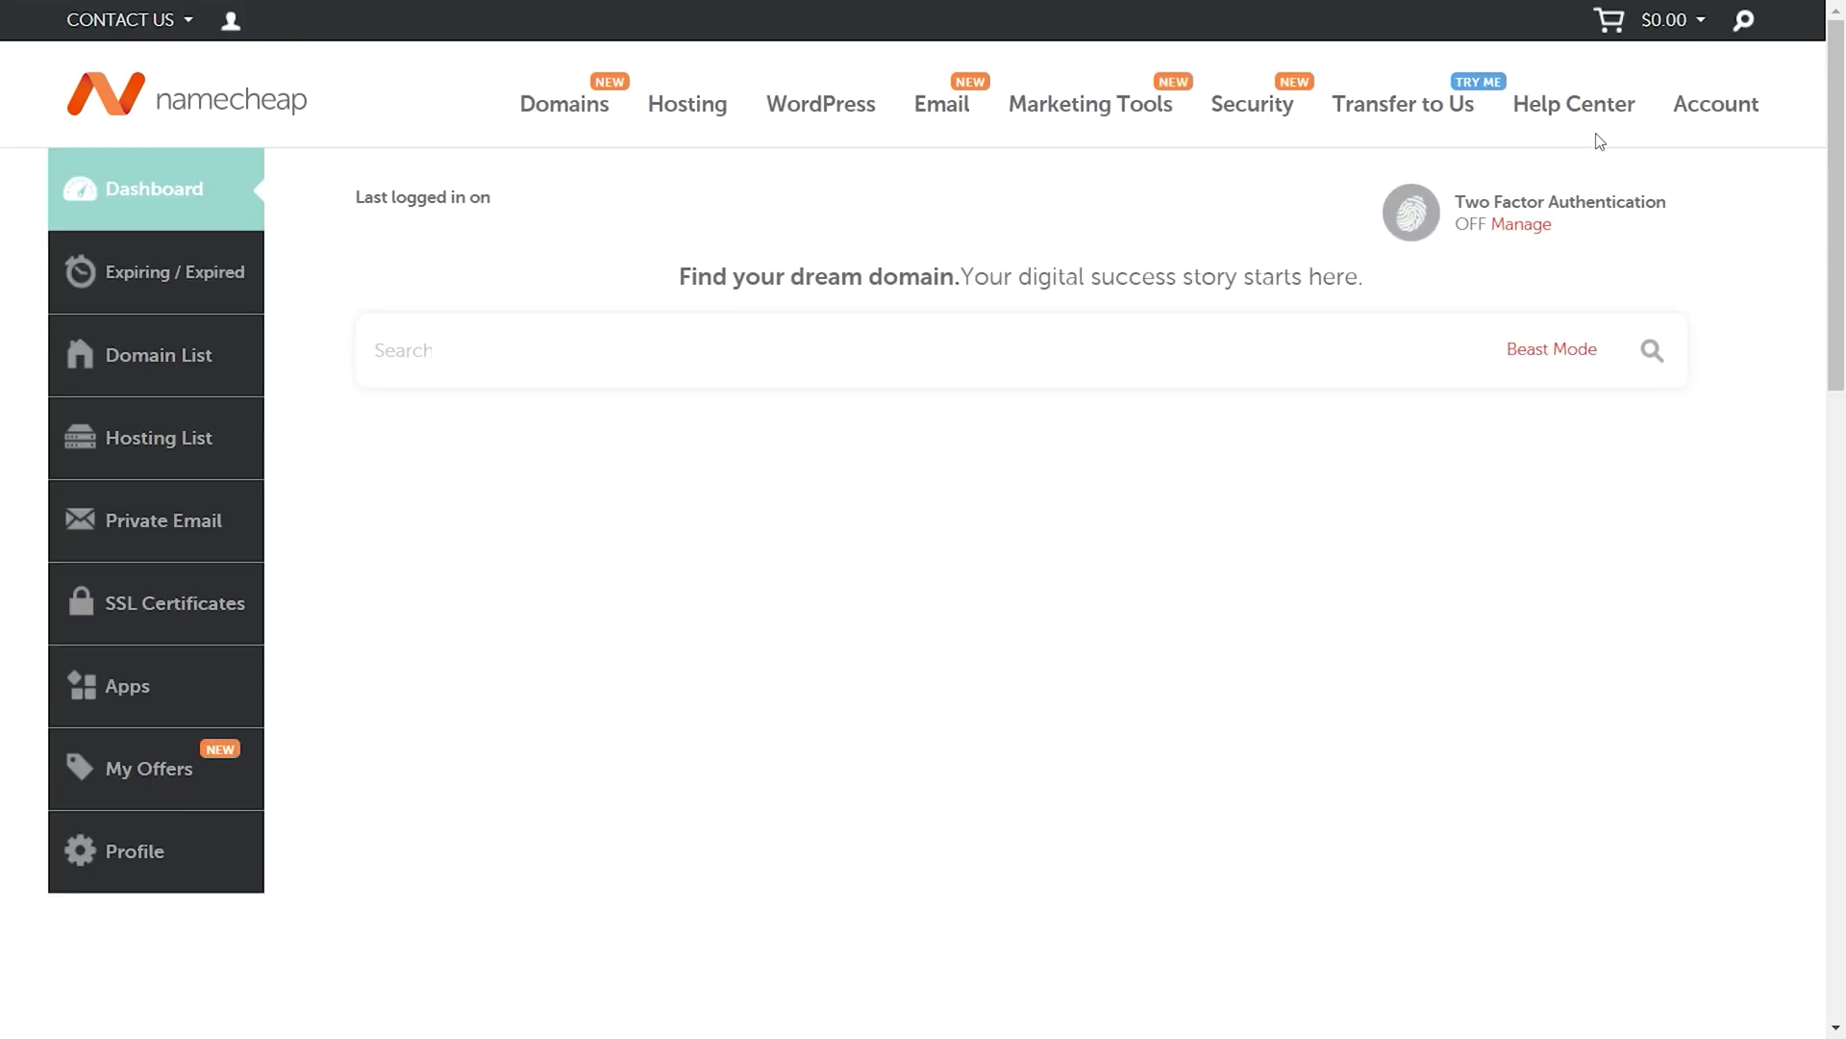